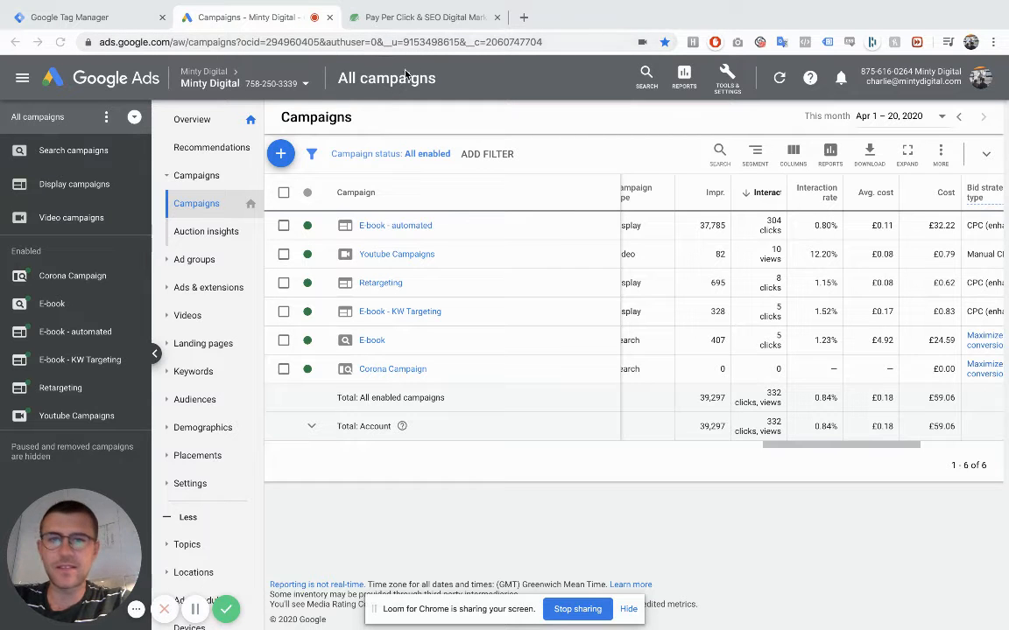
# - Look over the Minty Digital website and its Google Tag Manager workspace, then return to the Google Ads campaigns
pyautogui.click(424, 18)
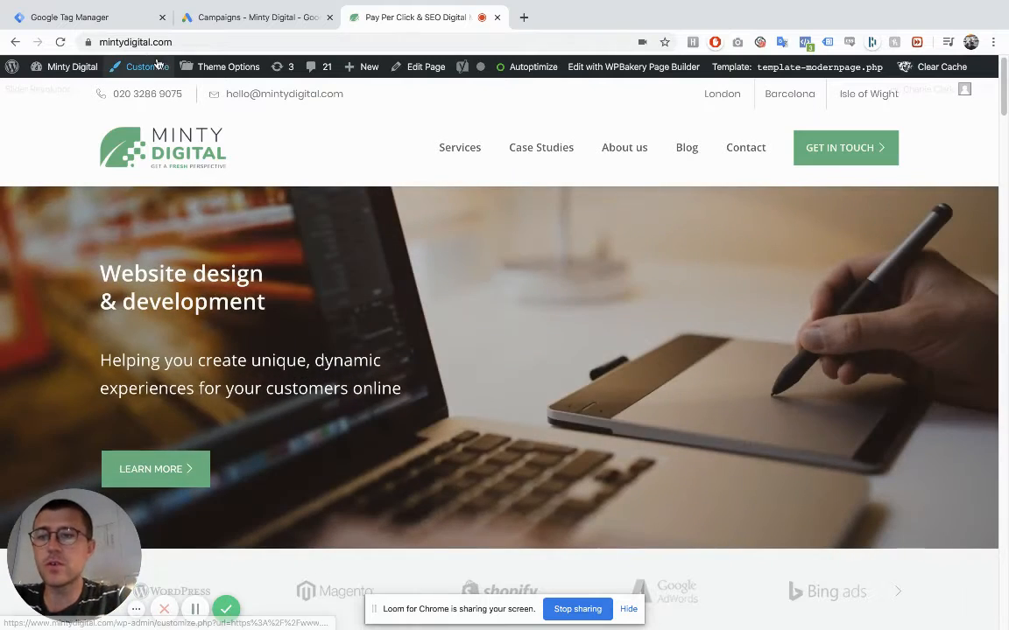
pyautogui.click(102, 23)
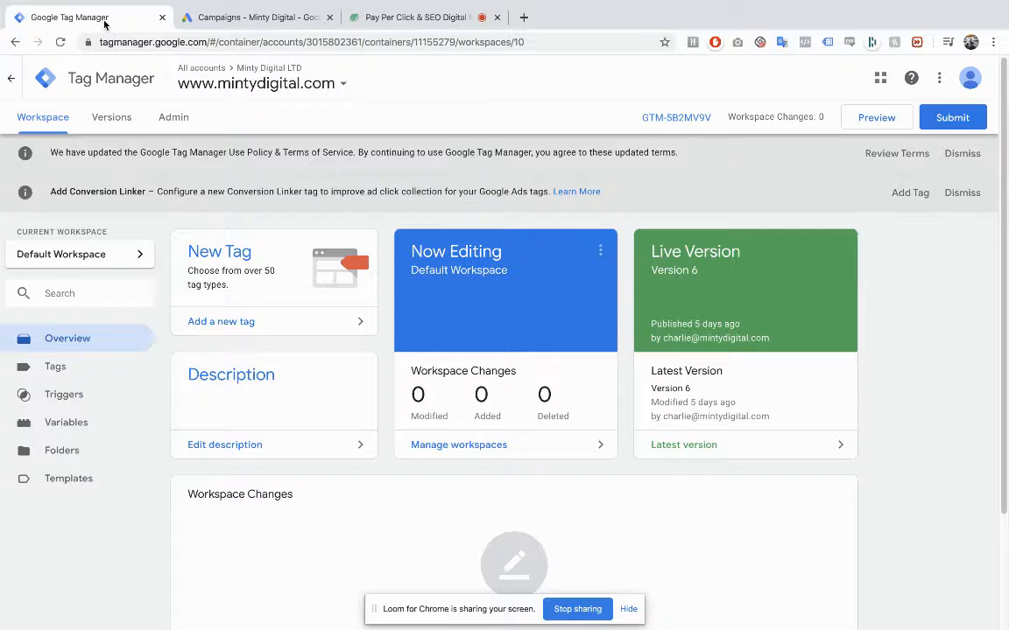
pyautogui.click(275, 27)
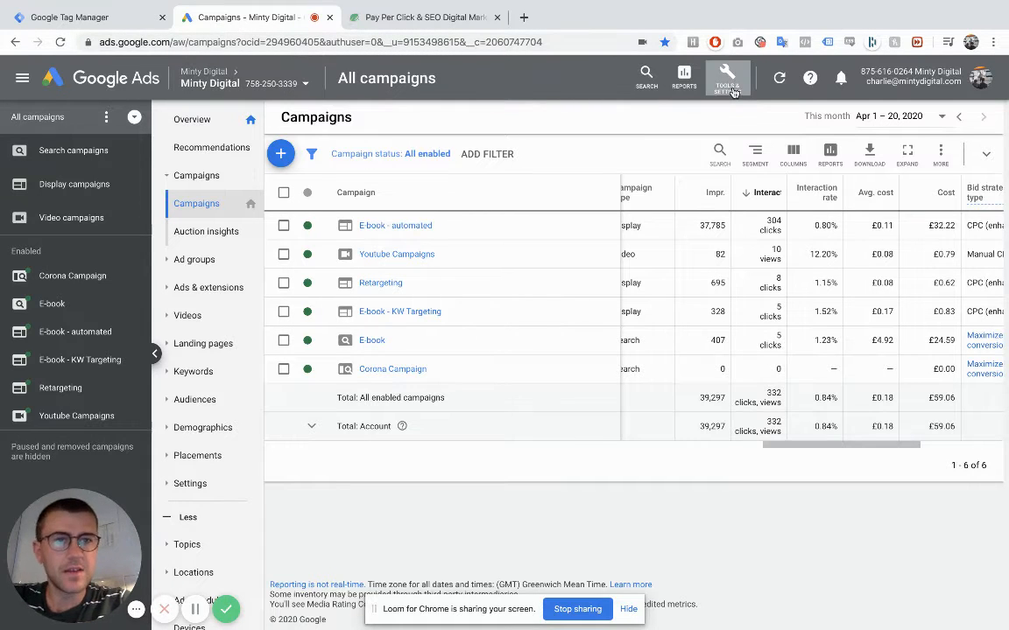
# - Start a new phone call conversion action in Google Ads that tracks calls to a phone number on your website
pyautogui.click(731, 87)
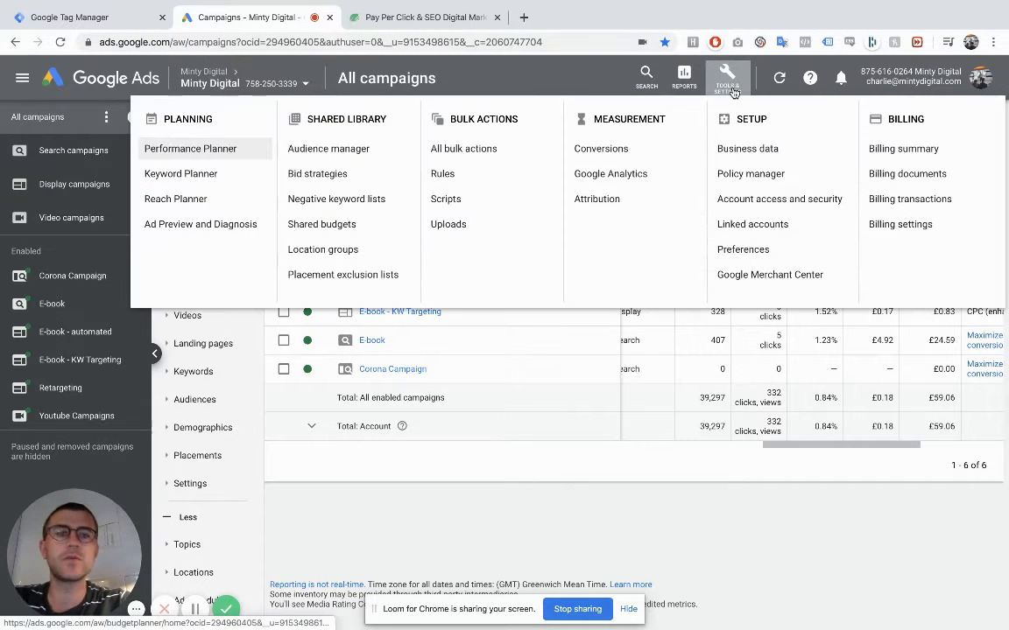
pyautogui.click(658, 148)
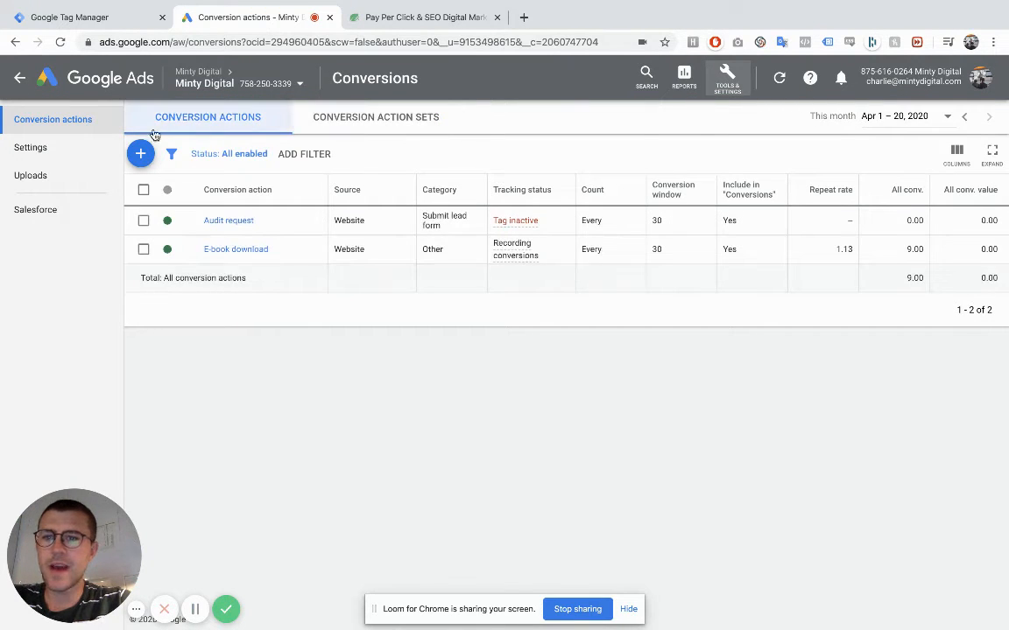
pyautogui.click(142, 154)
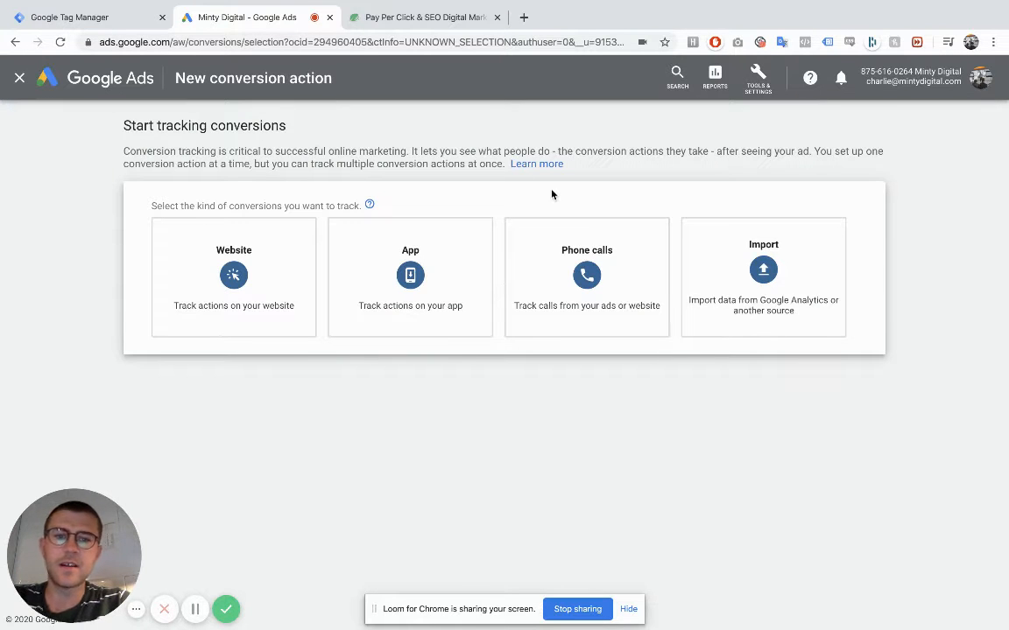
pyautogui.click(587, 268)
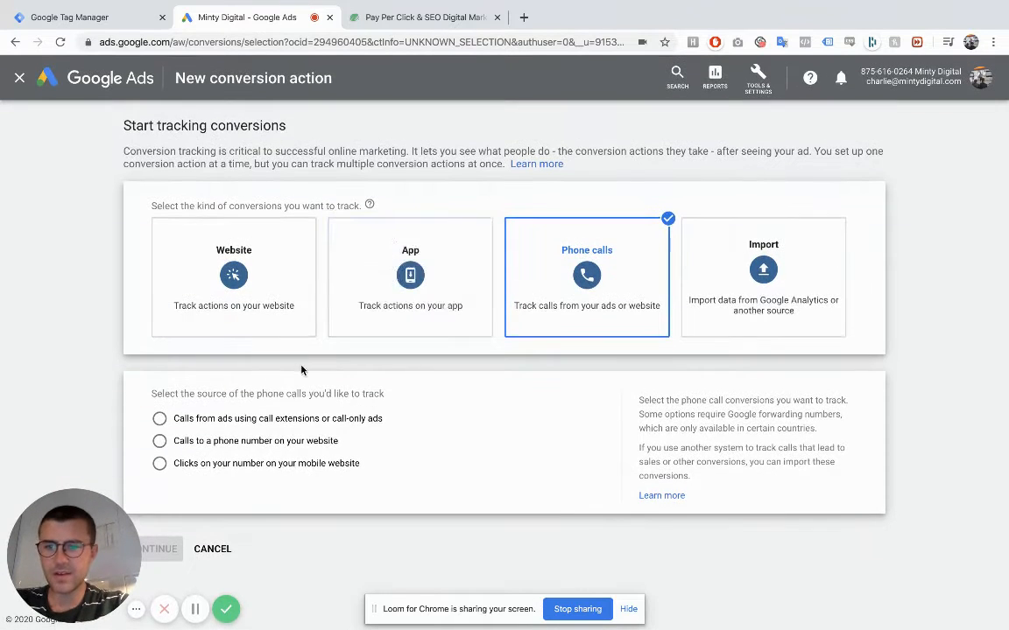
pyautogui.click(247, 443)
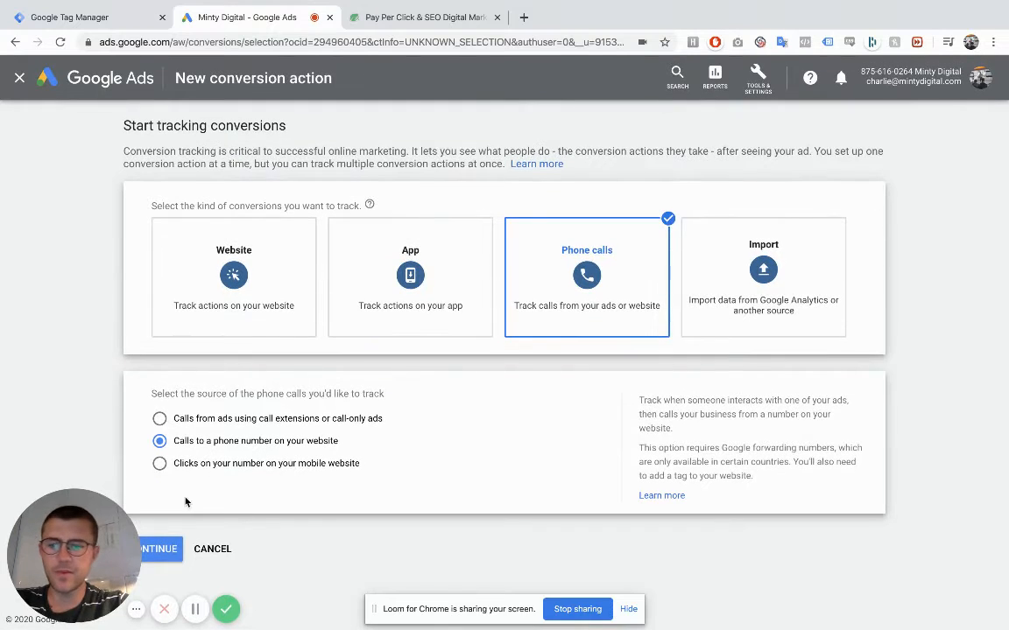
pyautogui.click(164, 550)
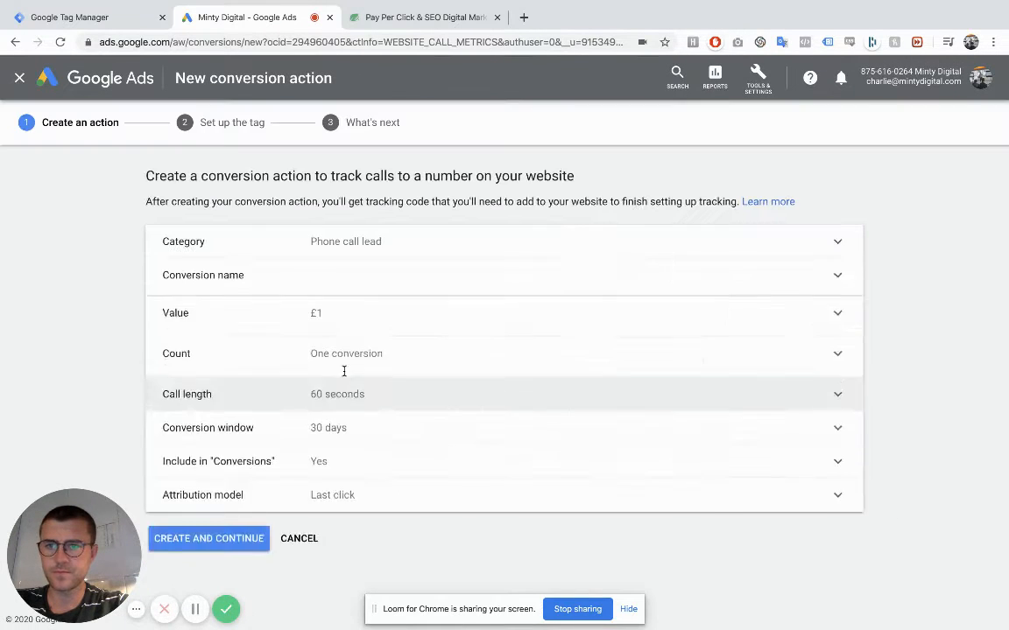
# - Name the conversion "Phone call lead" and set it to not use a value for this conversion action
pyautogui.click(385, 297)
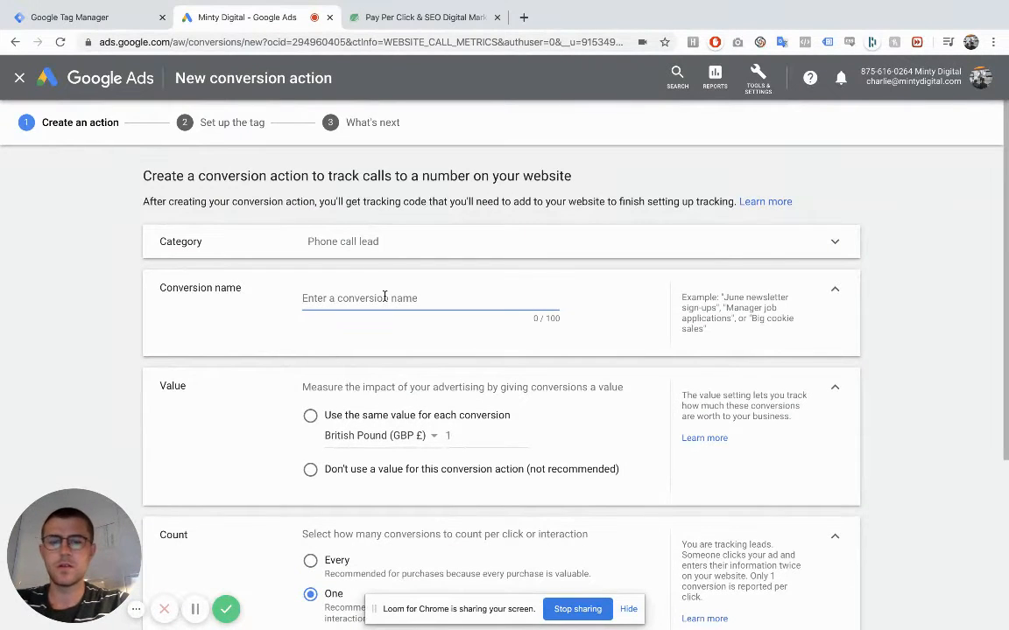
pyautogui.write('Phone call lead')
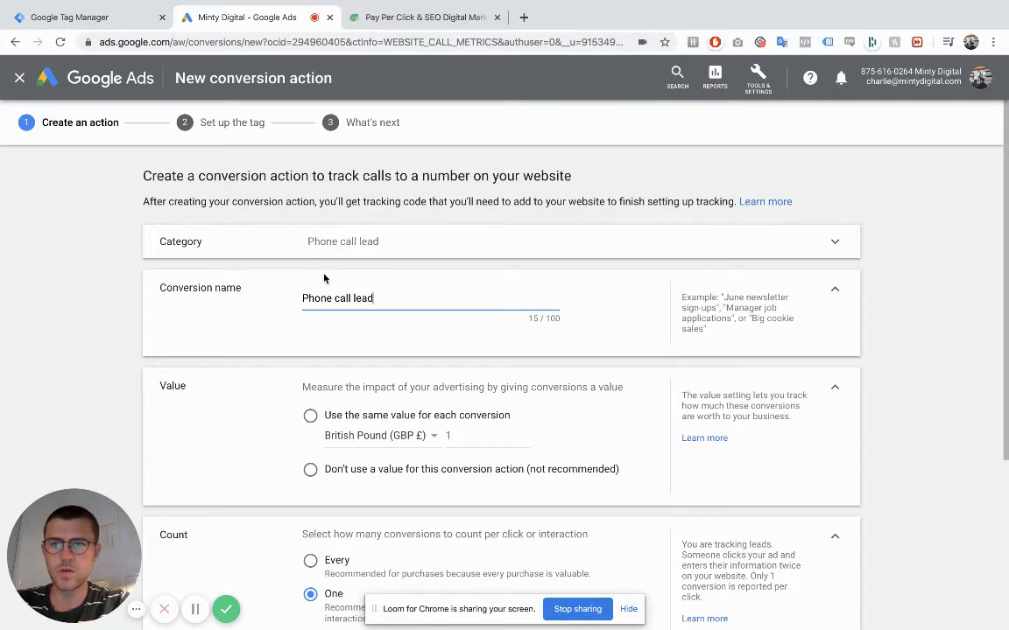
pyautogui.scroll(-3, 271, 206)
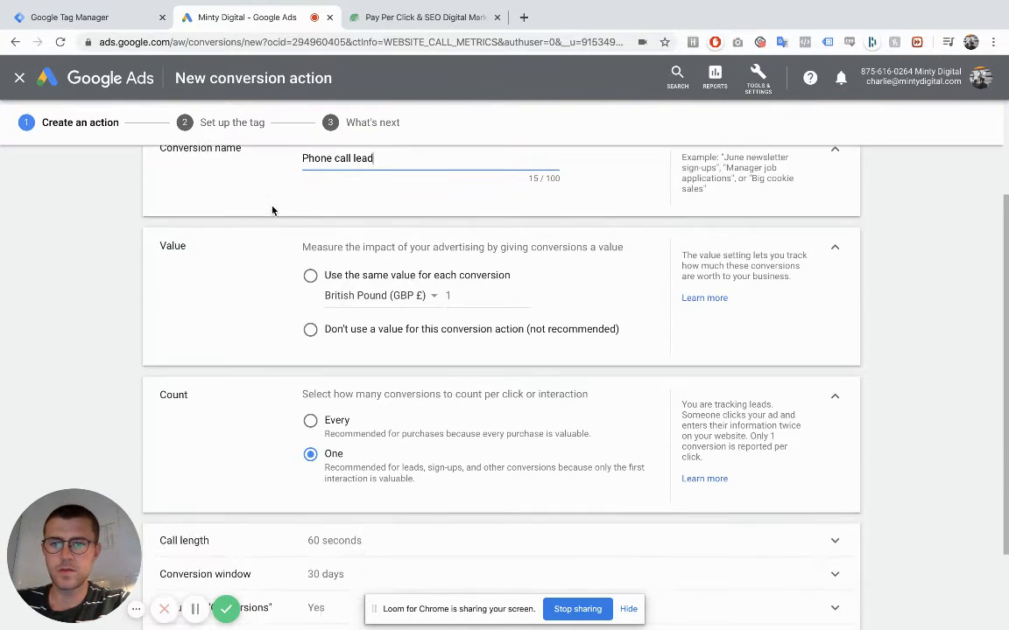
pyautogui.click(325, 328)
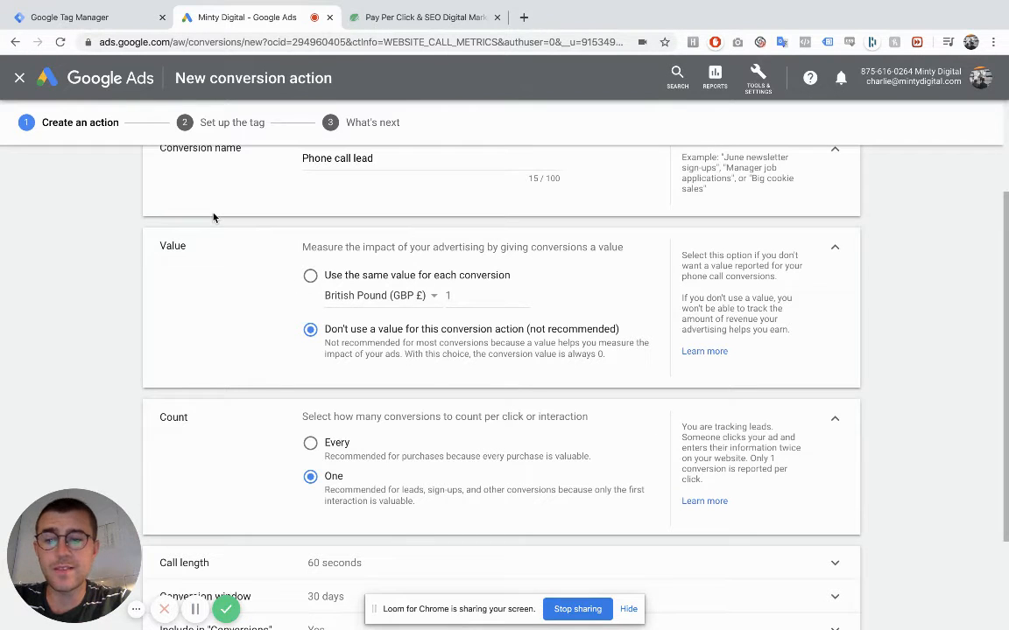
# - Set the minimum call length that counts as a conversion to 30 seconds
pyautogui.scroll(-1, 113, 244)
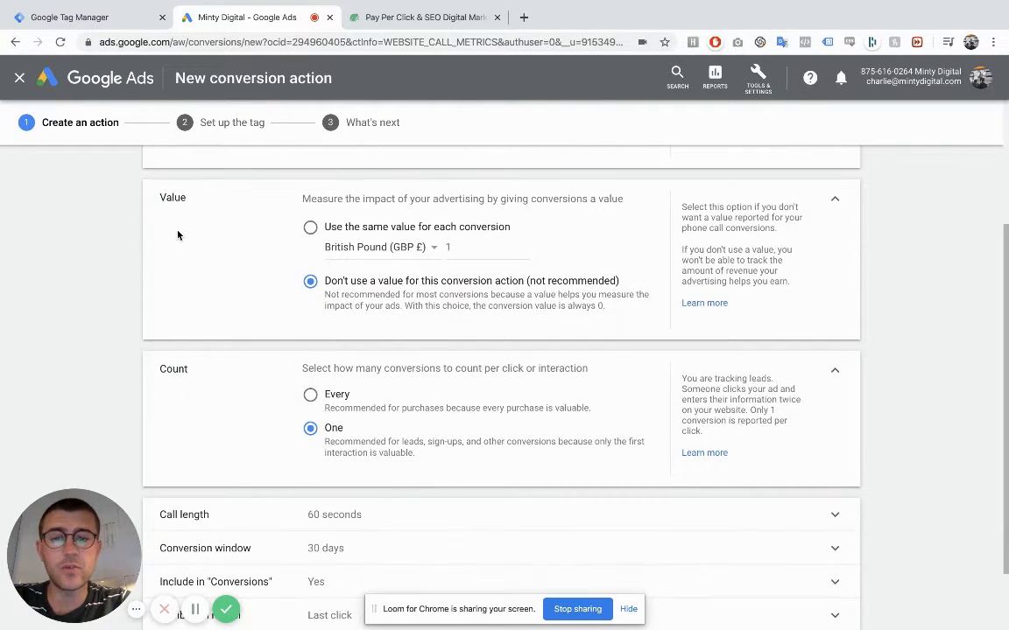
pyautogui.scroll(-1, 200, 229)
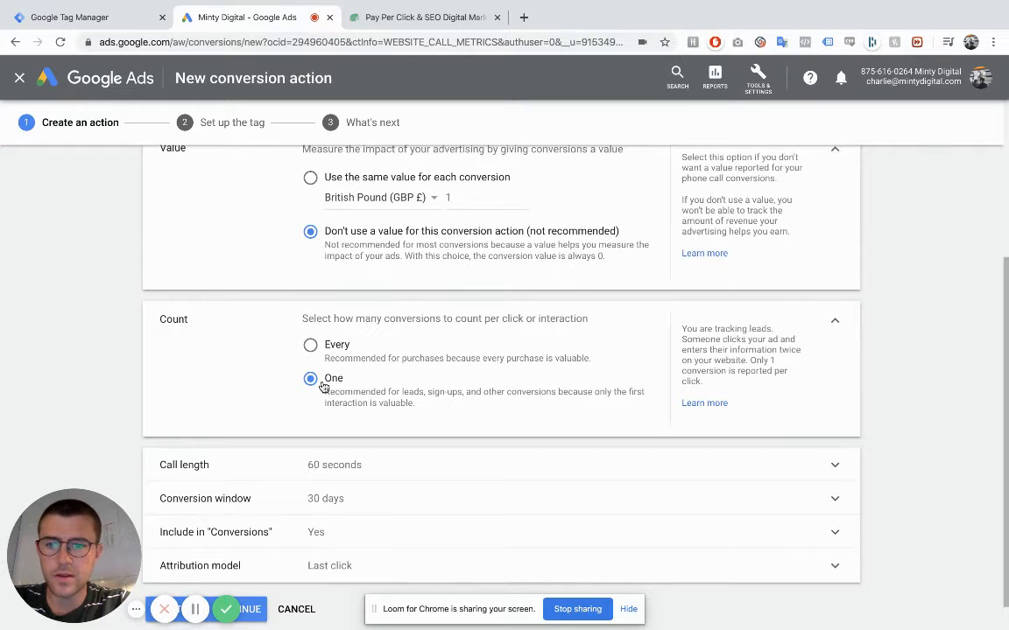
pyautogui.scroll(-1, 322, 385)
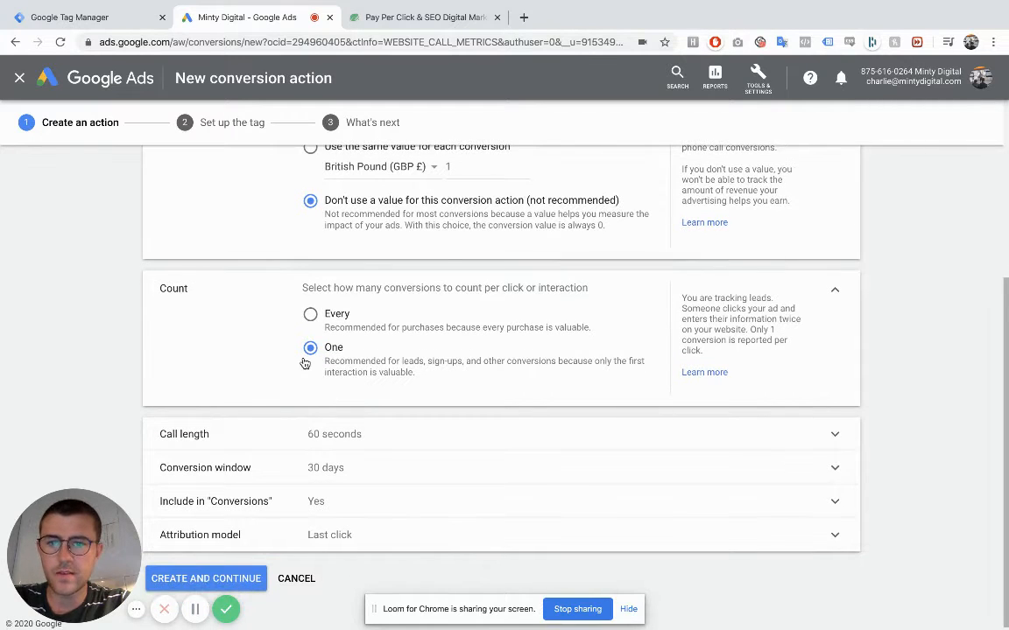
pyautogui.click(333, 423)
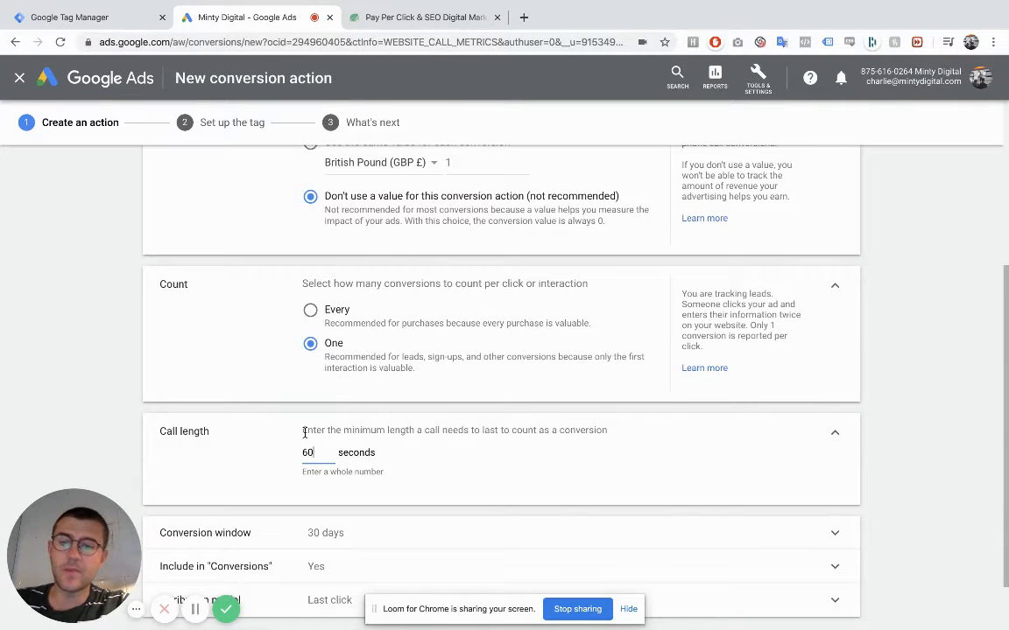
pyautogui.press('BackSpace')
pyautogui.press('BackSpace')
pyautogui.write('30')
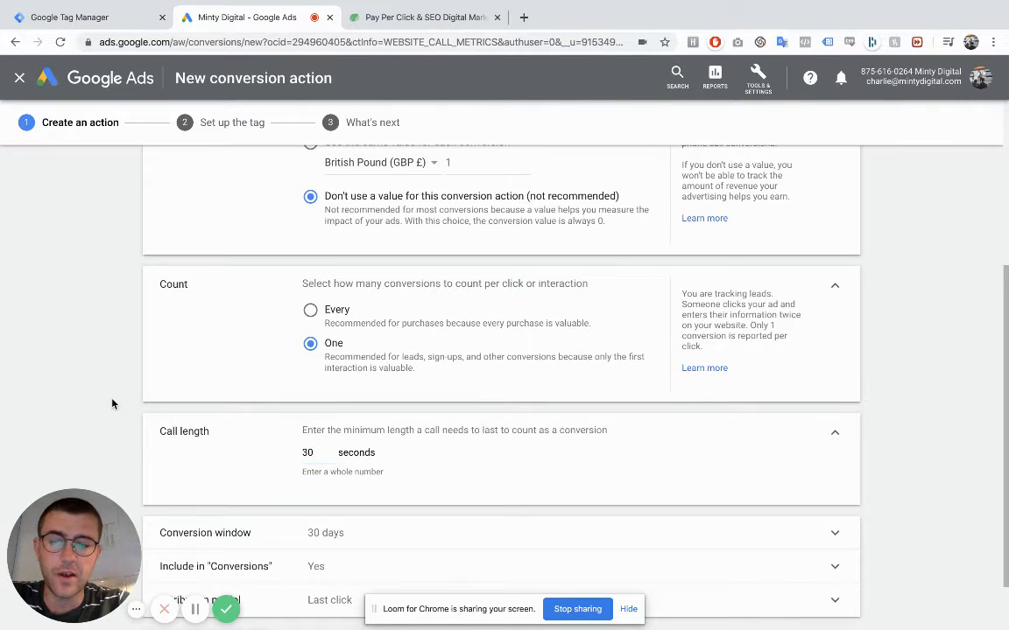
# - Review the conversion window setting and create the conversion action
pyautogui.scroll(-2, 112, 404)
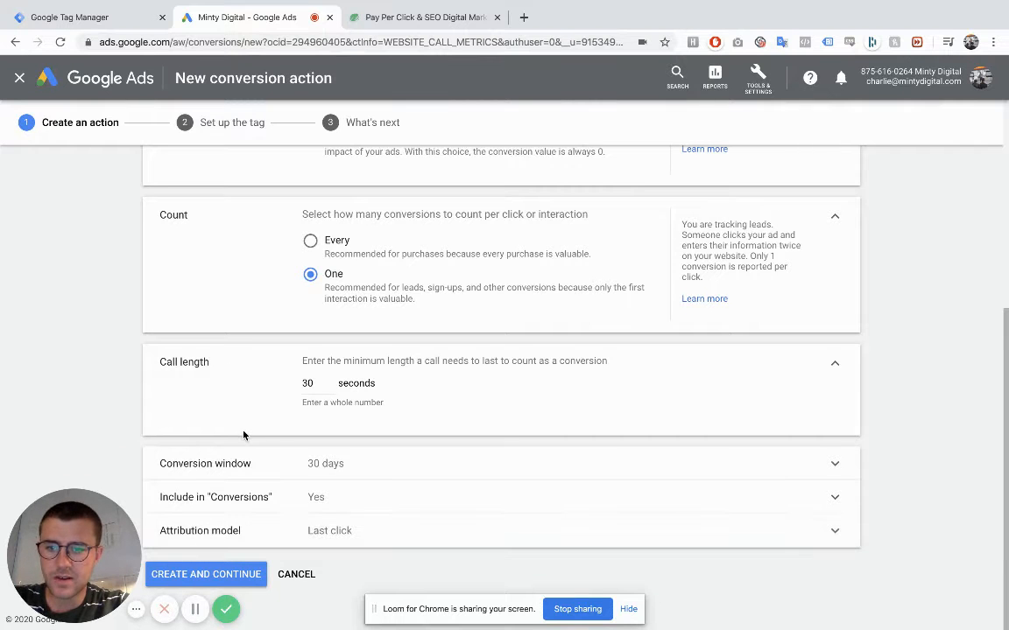
pyautogui.click(321, 479)
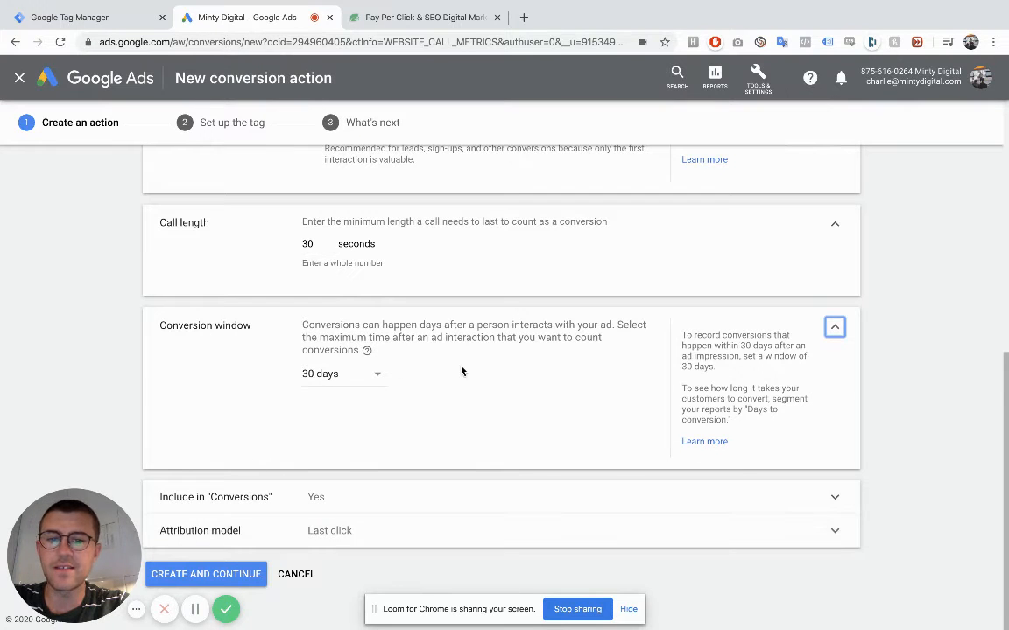
pyautogui.click(834, 329)
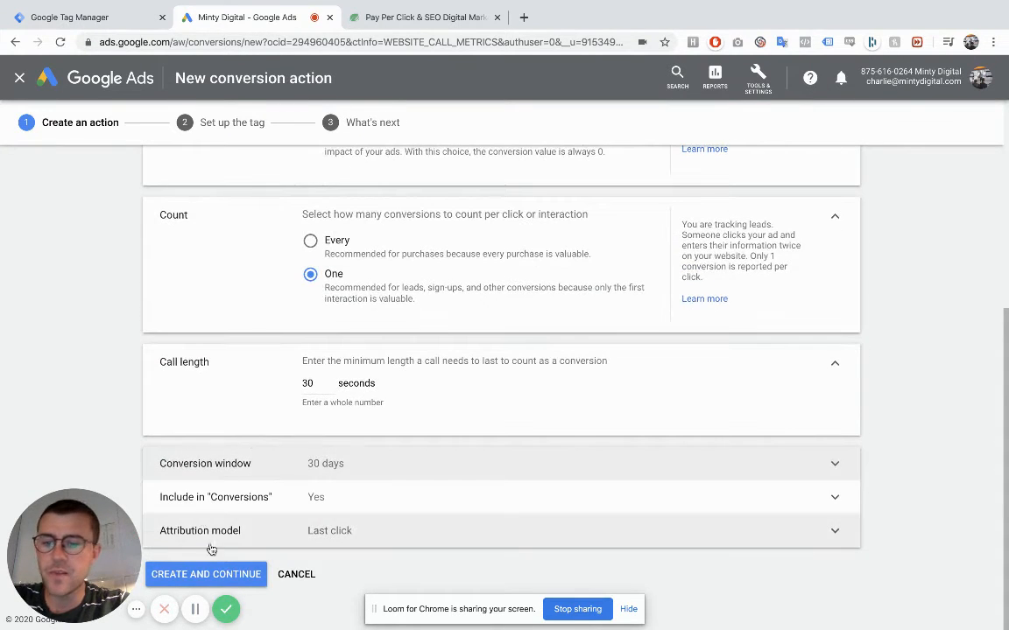
pyautogui.click(218, 571)
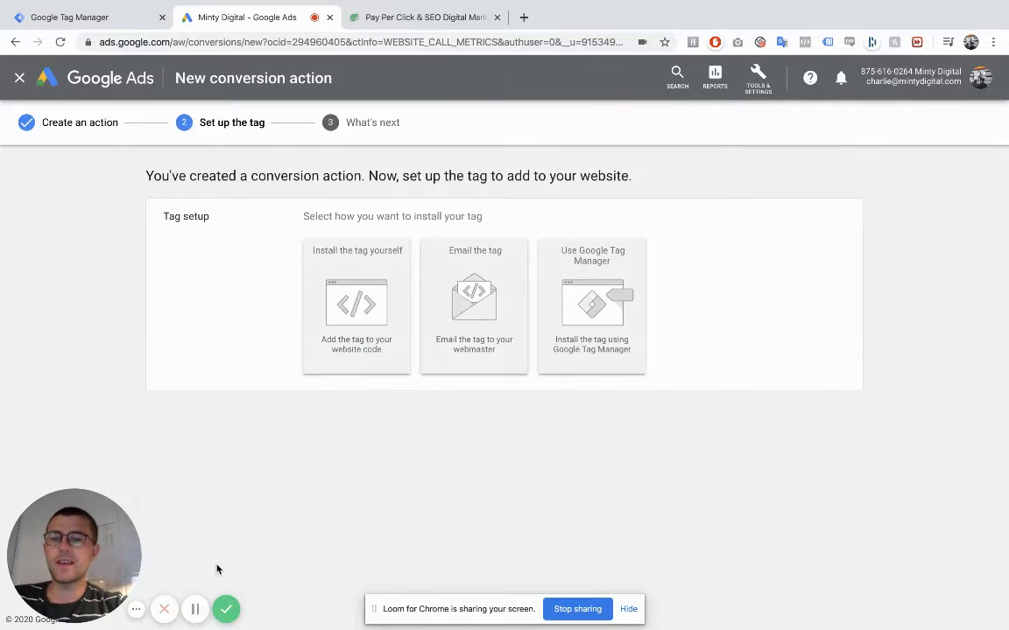
# - Choose Google Tag Manager as the tag installation method and copy the conversion ID
pyautogui.click(628, 298)
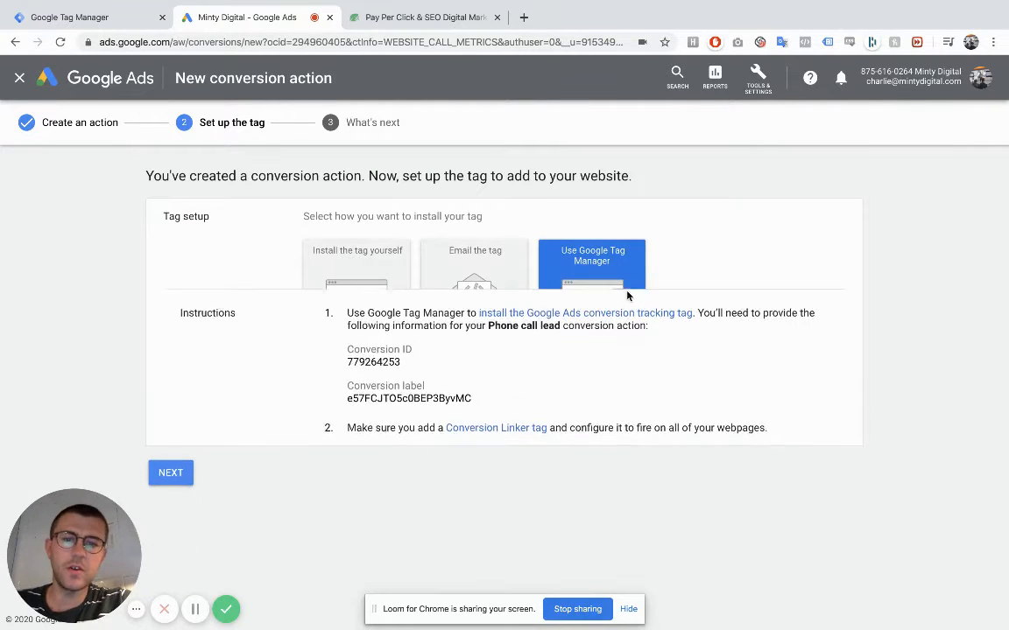
pyautogui.doubleClick(387, 347)
pyautogui.hotkey('ctrl', 'c')
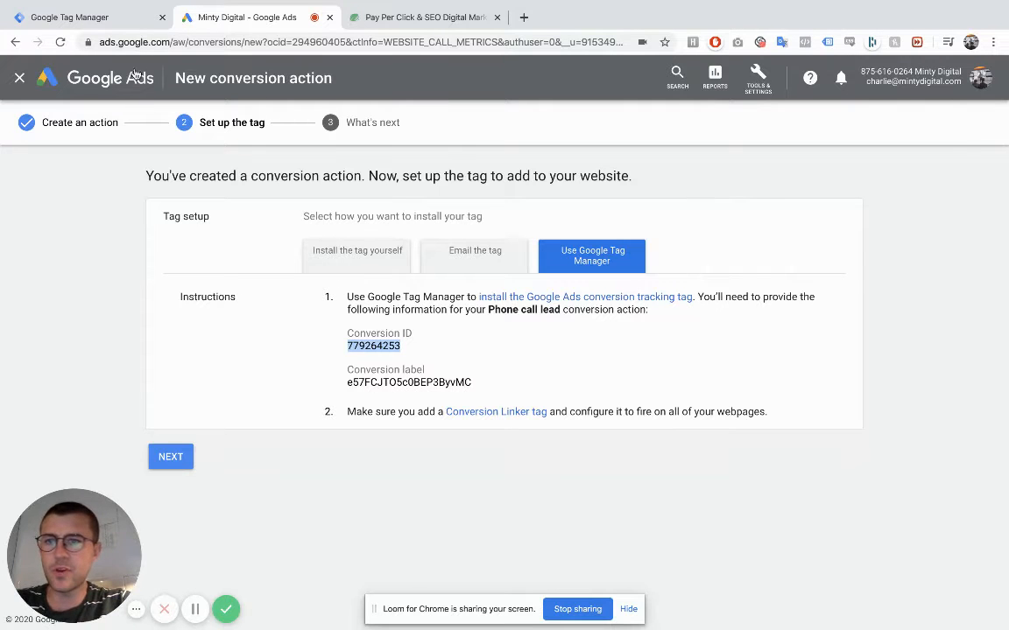
# - Switch to Google Tag Manager and add a new tag named "Google Ads - Calls to site"
pyautogui.click(102, 19)
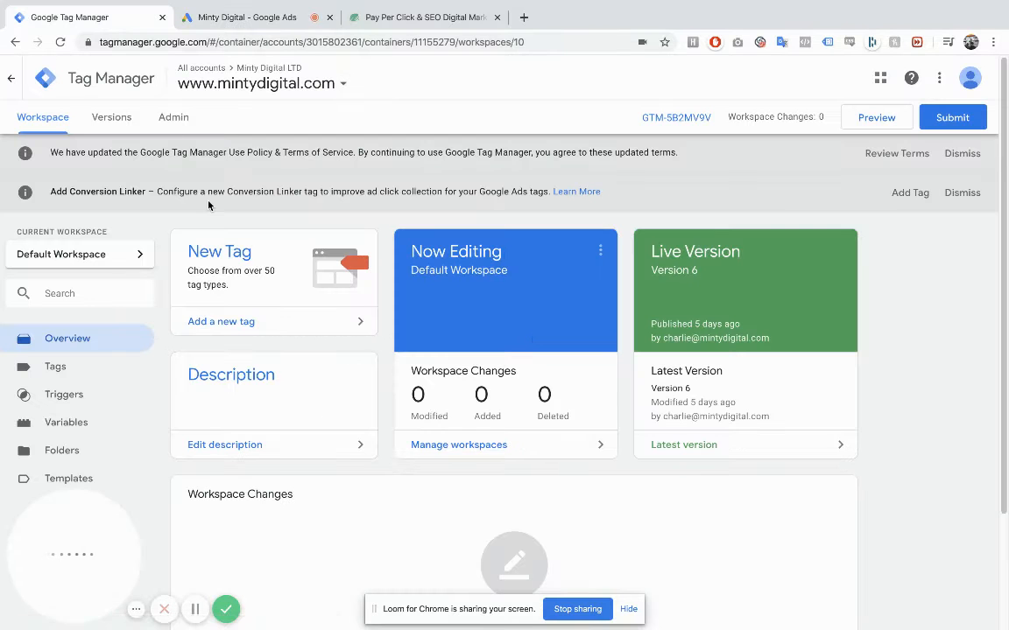
pyautogui.click(226, 322)
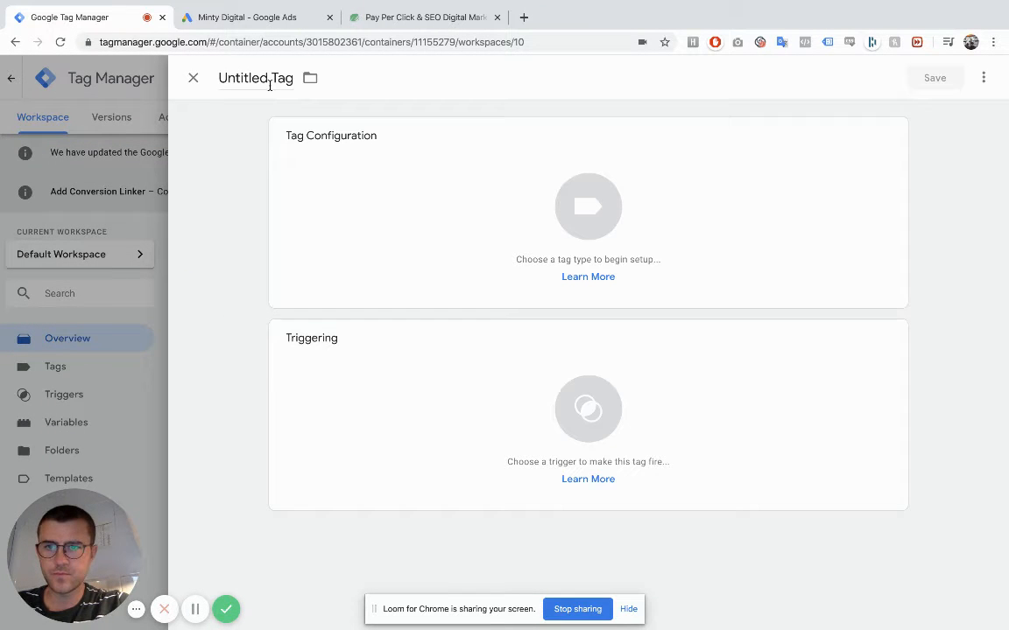
pyautogui.click(270, 85)
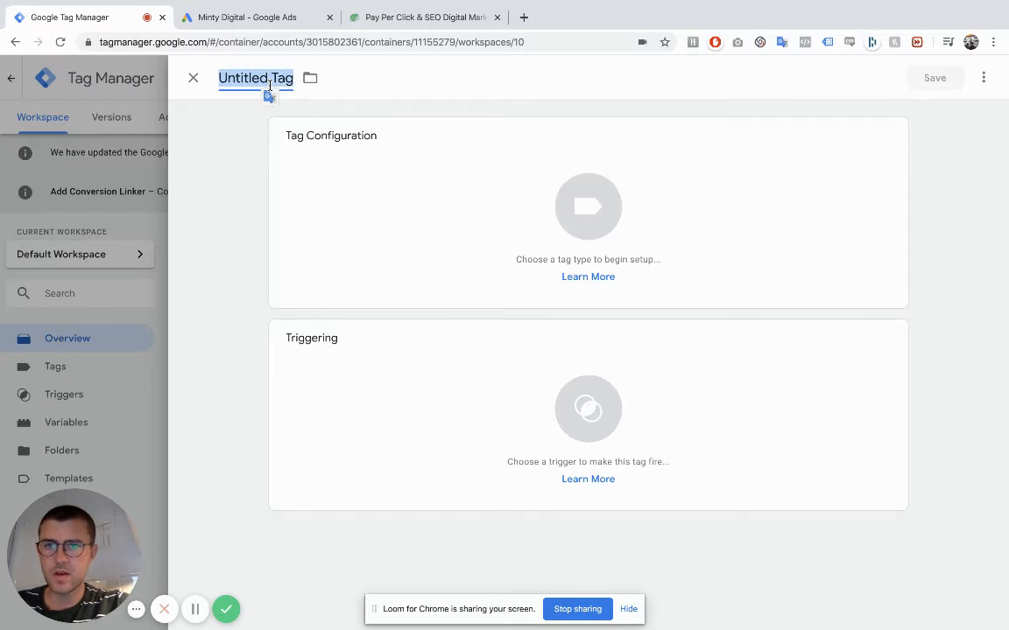
pyautogui.write('Phone Call')
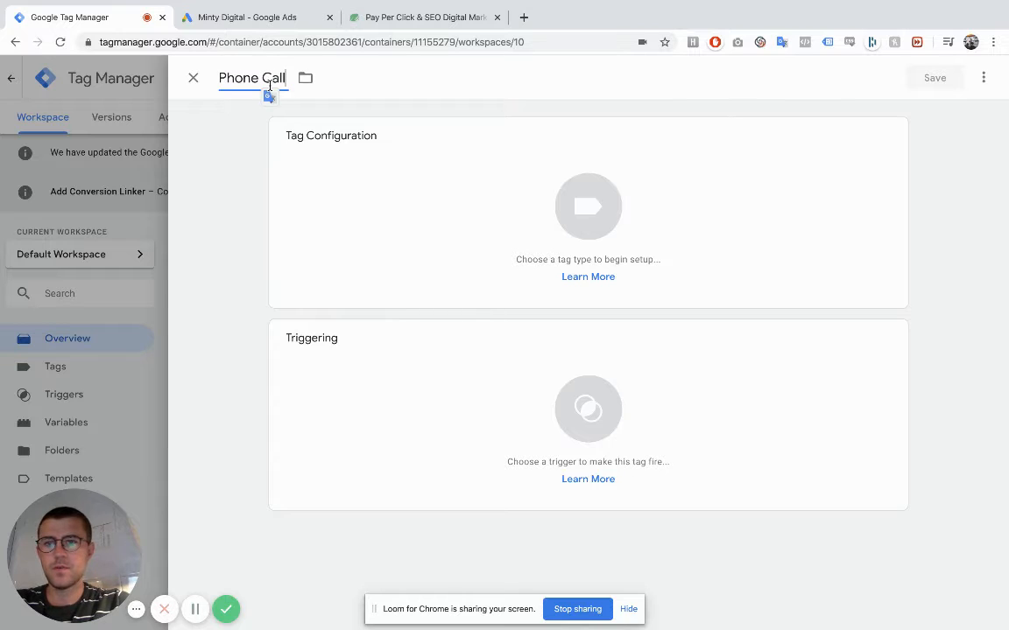
pyautogui.hotkey('ctrl', 'a')
pyautogui.write('Goog')
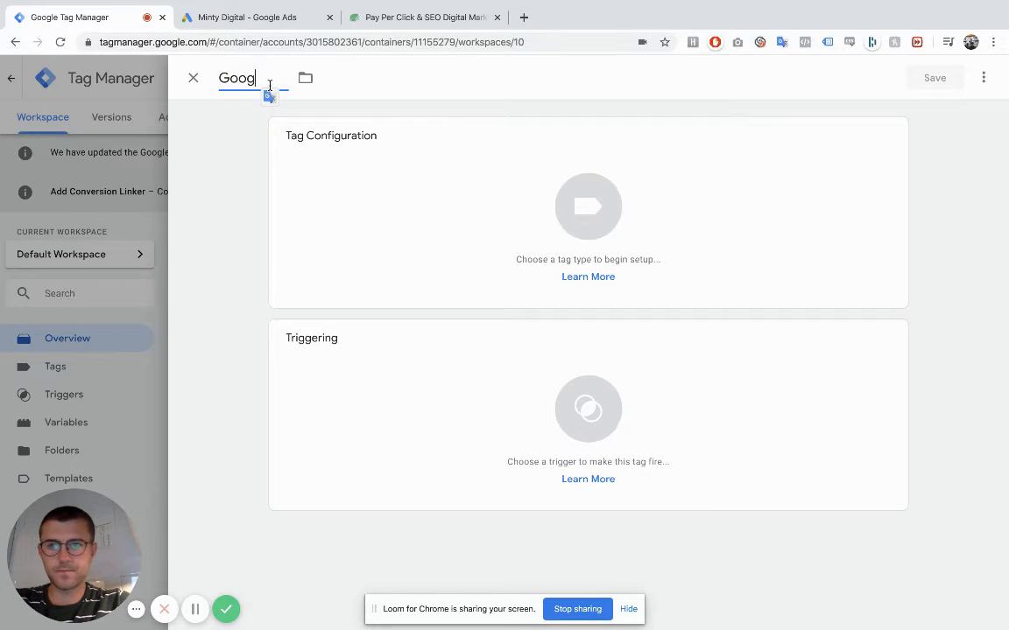
pyautogui.write('le Ads - Calls to site')
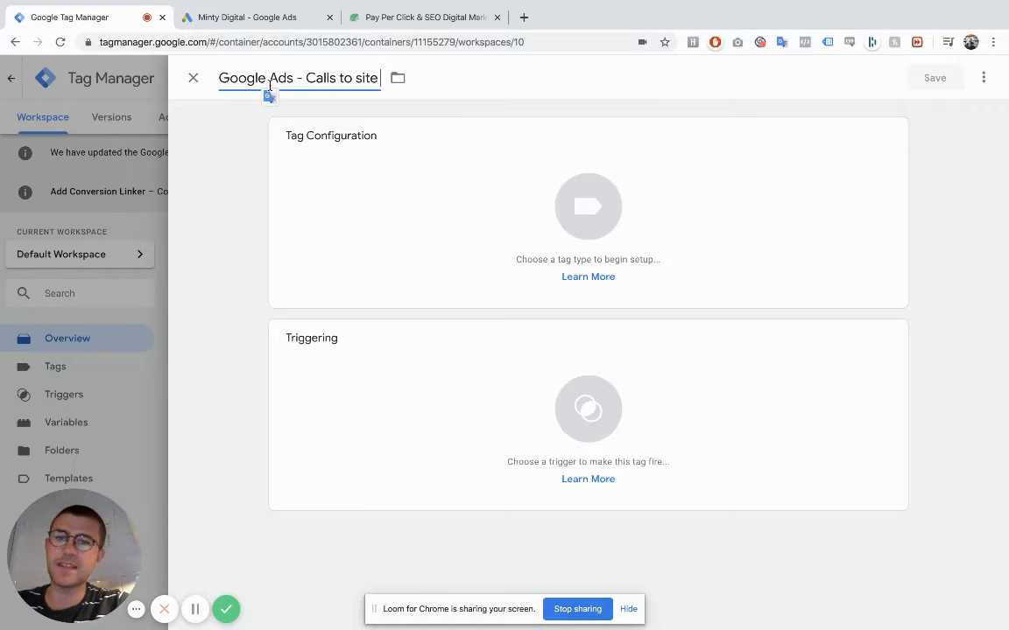
# - Search the tag types for "google ads" and set the tag type to Google Ads Conversion Tracking
pyautogui.click(446, 248)
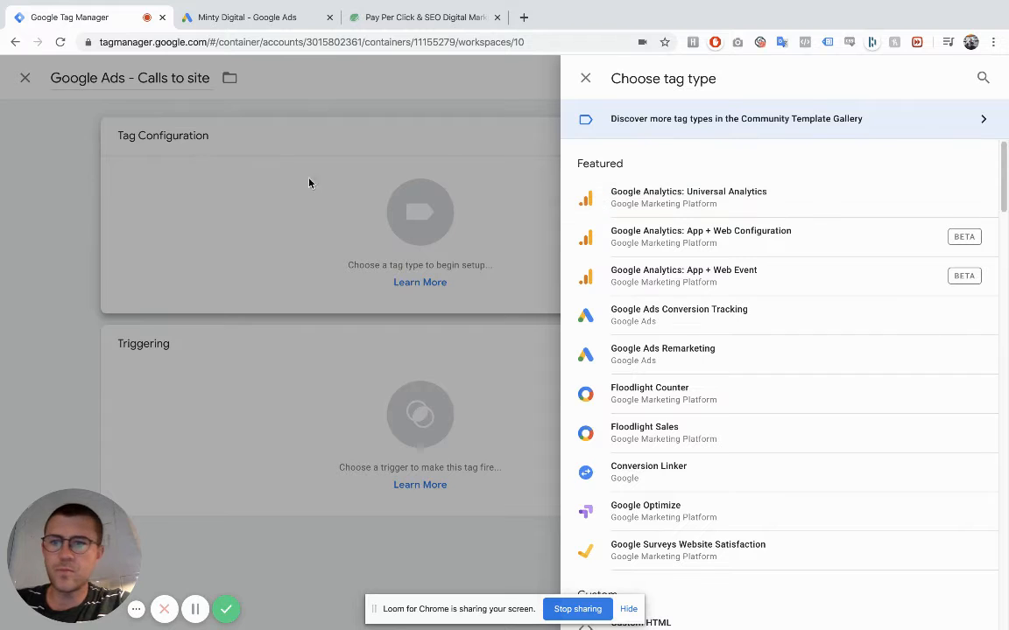
pyautogui.click(982, 78)
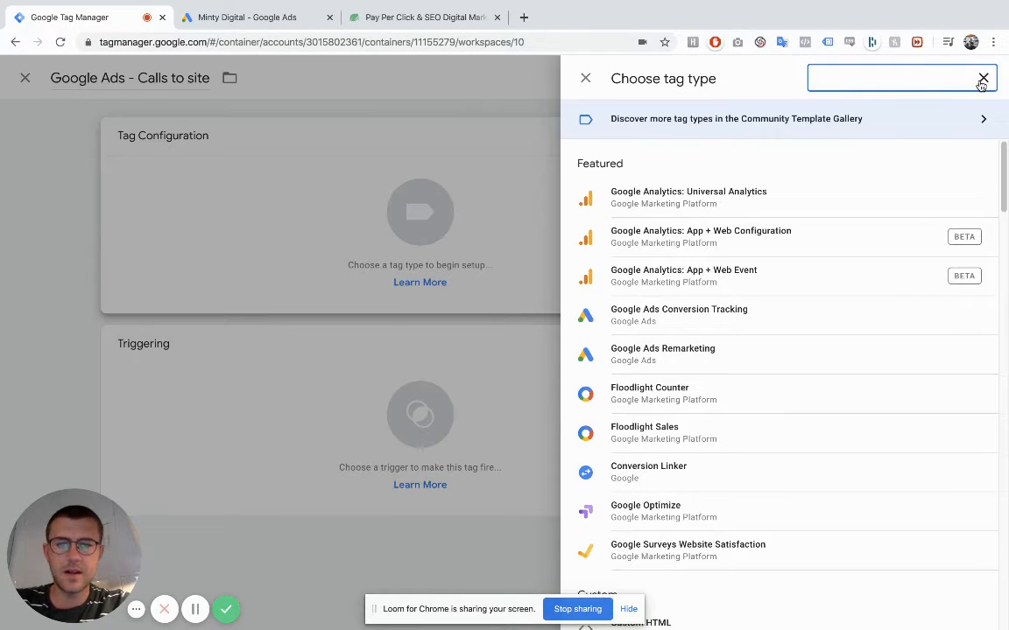
pyautogui.write('google')
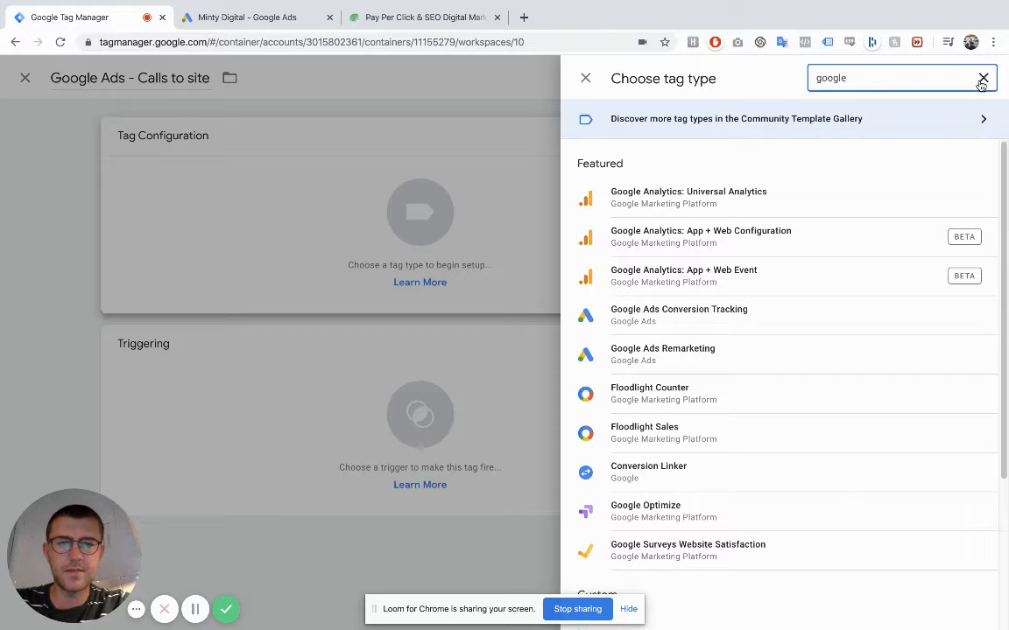
pyautogui.write(' ad')
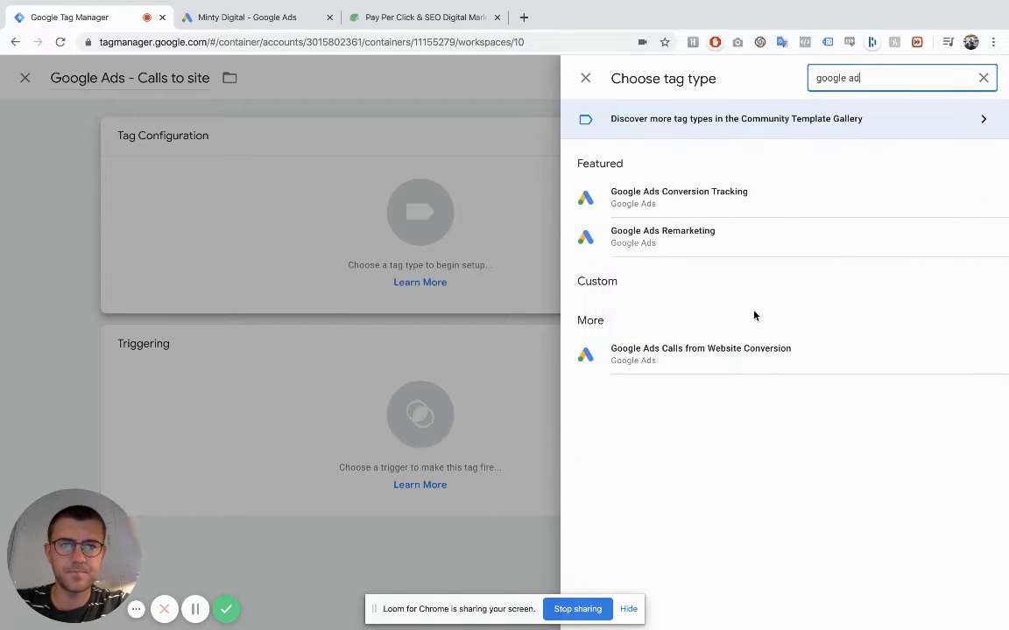
pyautogui.write('s')
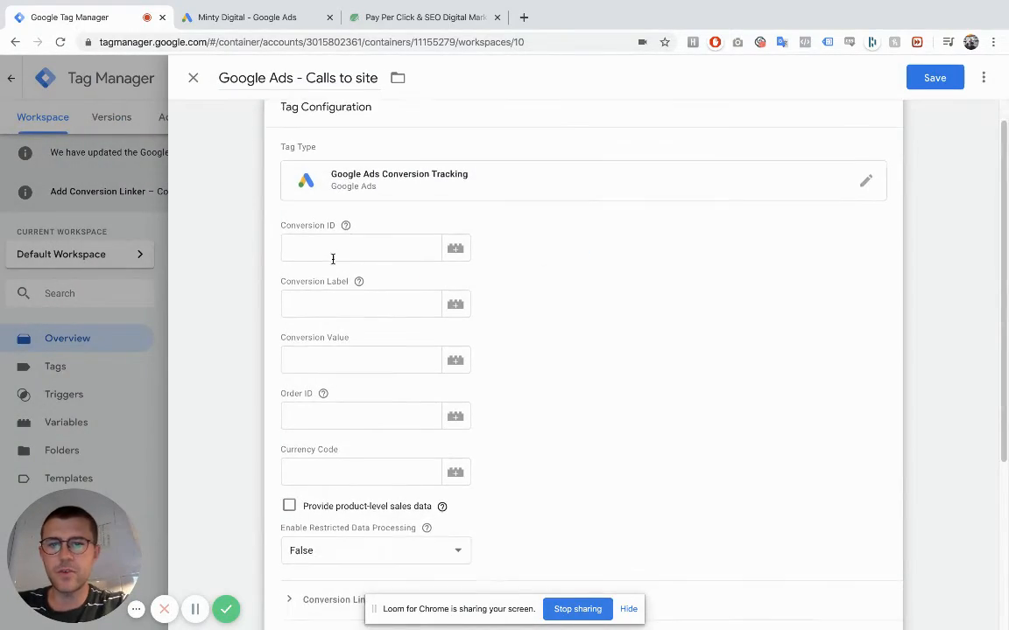
# - Check the conversion ID in Google Ads and paste it into the Conversion ID field of the "Google Ads - Calls to site" tag
pyautogui.hotkey('ctrl', 'Right')
pyautogui.hotkey('ctrl', 'Left')
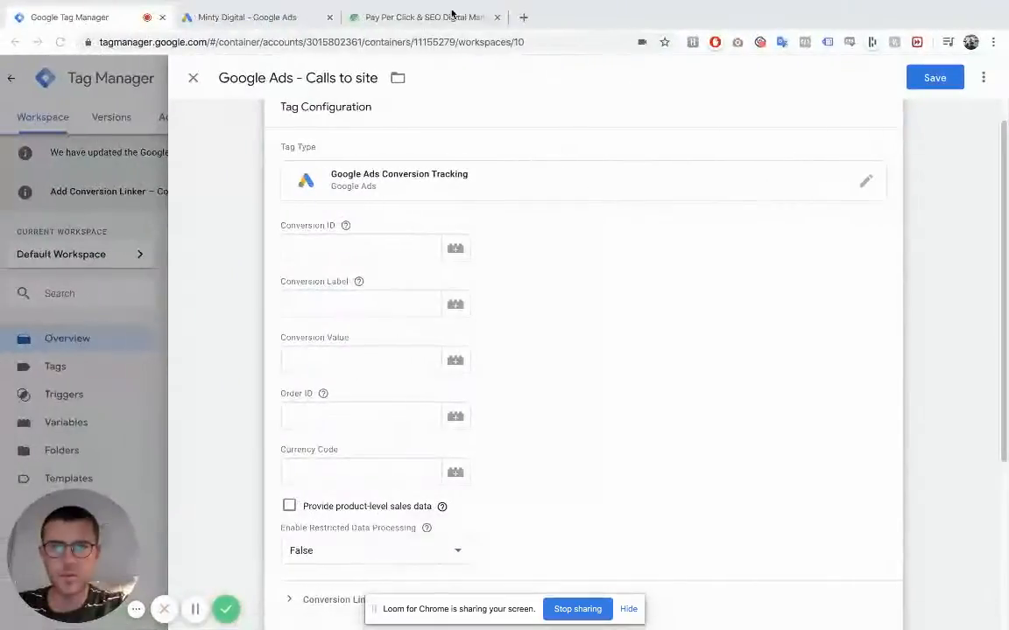
pyautogui.click(255, 17)
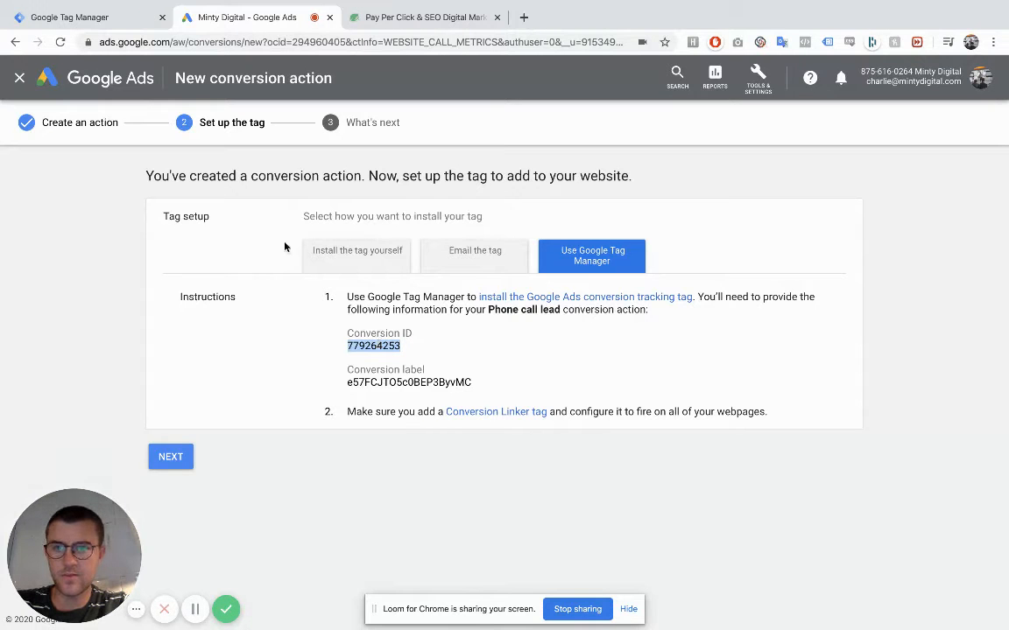
pyautogui.click(99, 17)
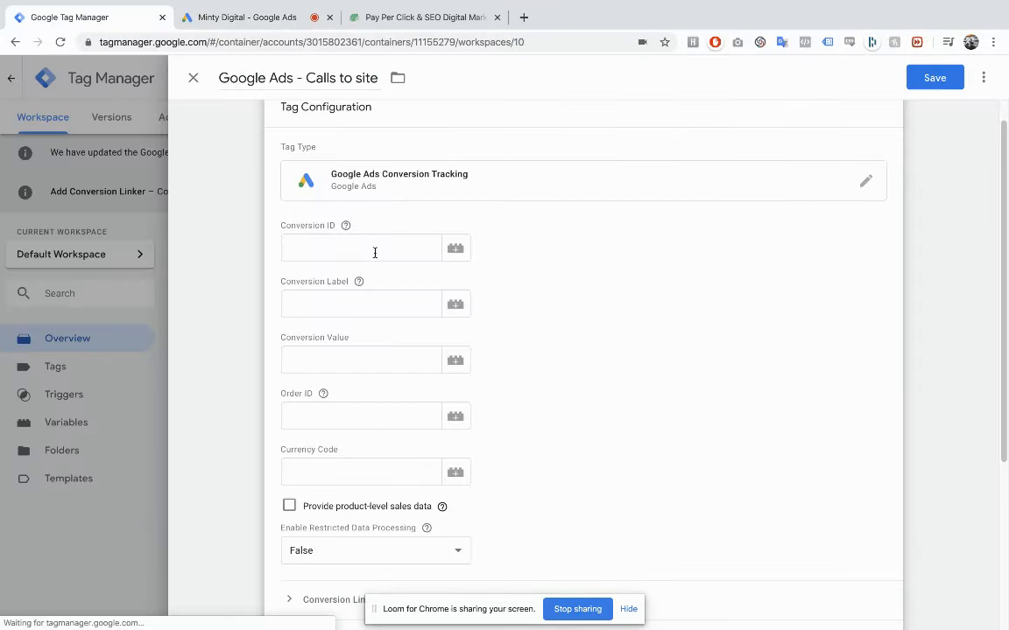
pyautogui.click(369, 253)
pyautogui.hotkey('ctrl', 'v')
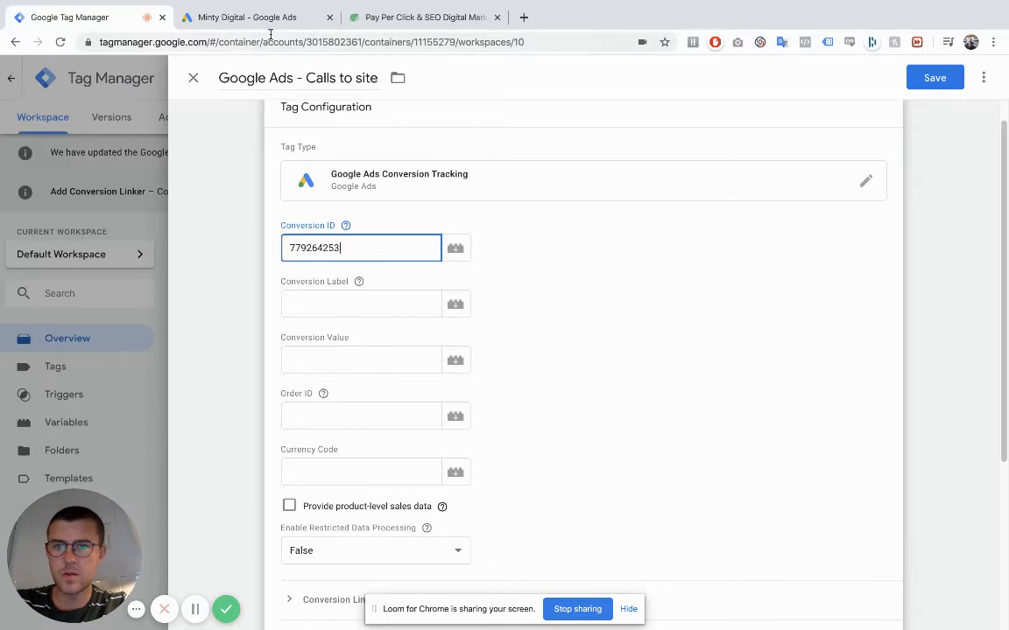
# - Copy the conversion label from Google Ads and paste it into the Conversion Label field of the tag in Google Tag Manager
pyautogui.click(270, 40)
pyautogui.click(244, 21)
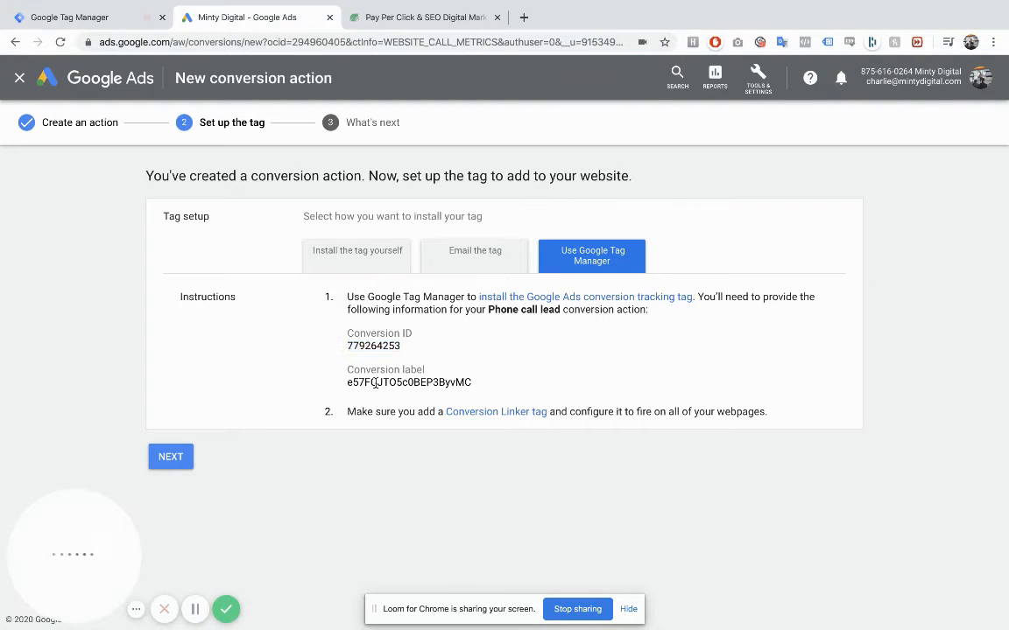
pyautogui.doubleClick(408, 382)
pyautogui.hotkey('ctrl', 'c')
pyautogui.click(120, 18)
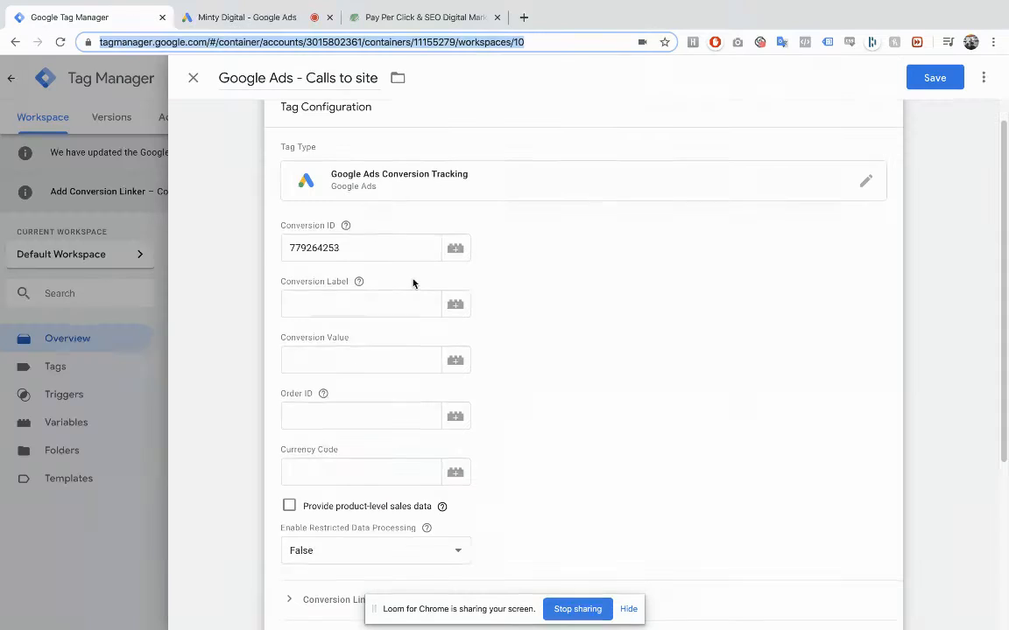
pyautogui.click(394, 302)
pyautogui.hotkey('ctrl', 'v')
# - Add the All Pages trigger to the "Google Ads - Calls to site" tag and save it
pyautogui.scroll(-1, 520, 348)
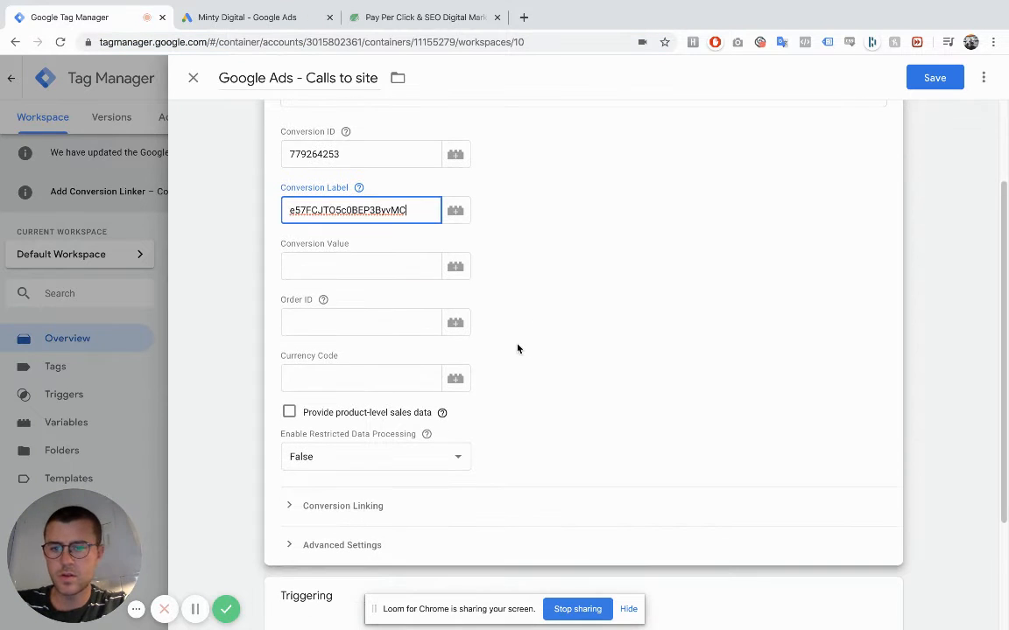
pyautogui.scroll(-2, 518, 348)
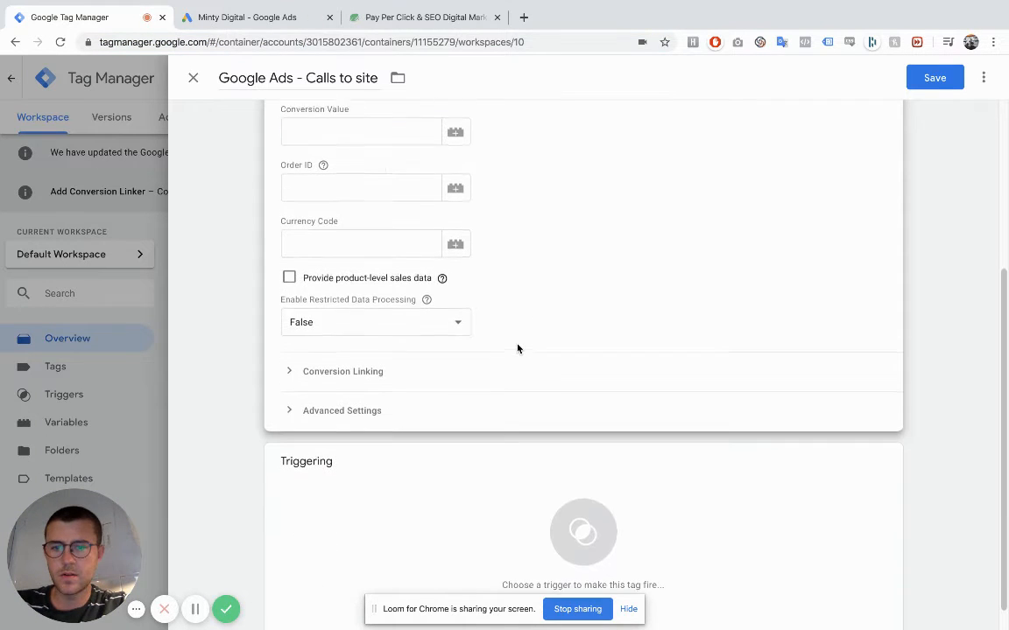
pyautogui.click(468, 459)
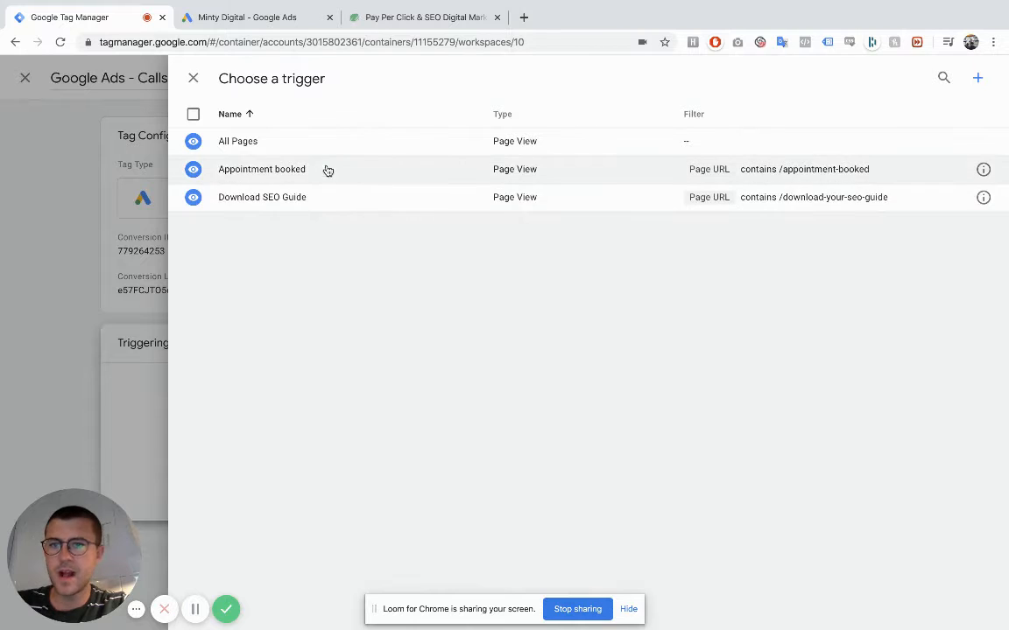
pyautogui.click(342, 154)
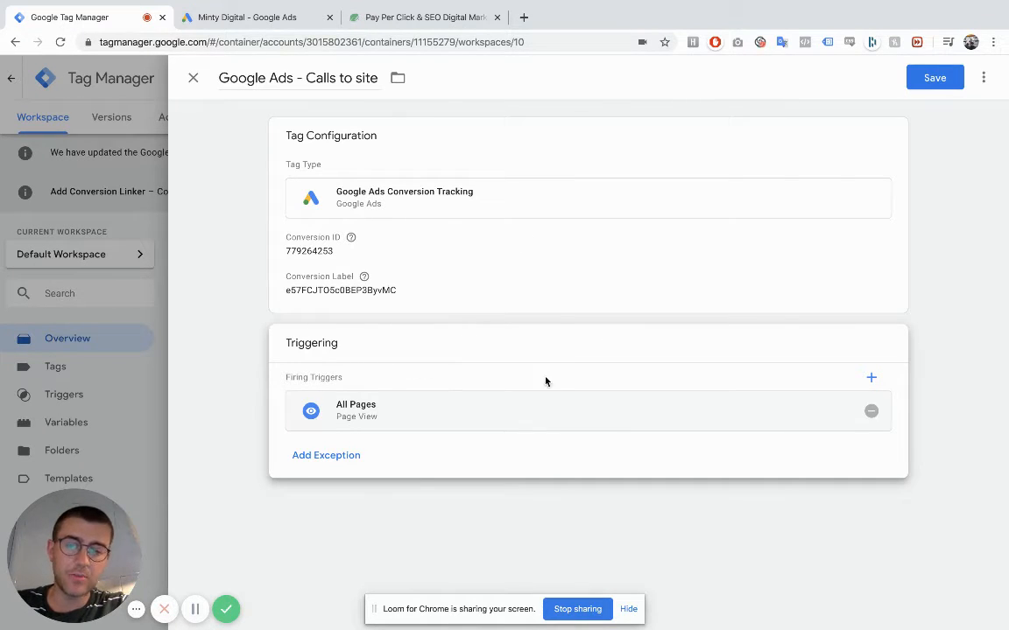
pyautogui.click(932, 78)
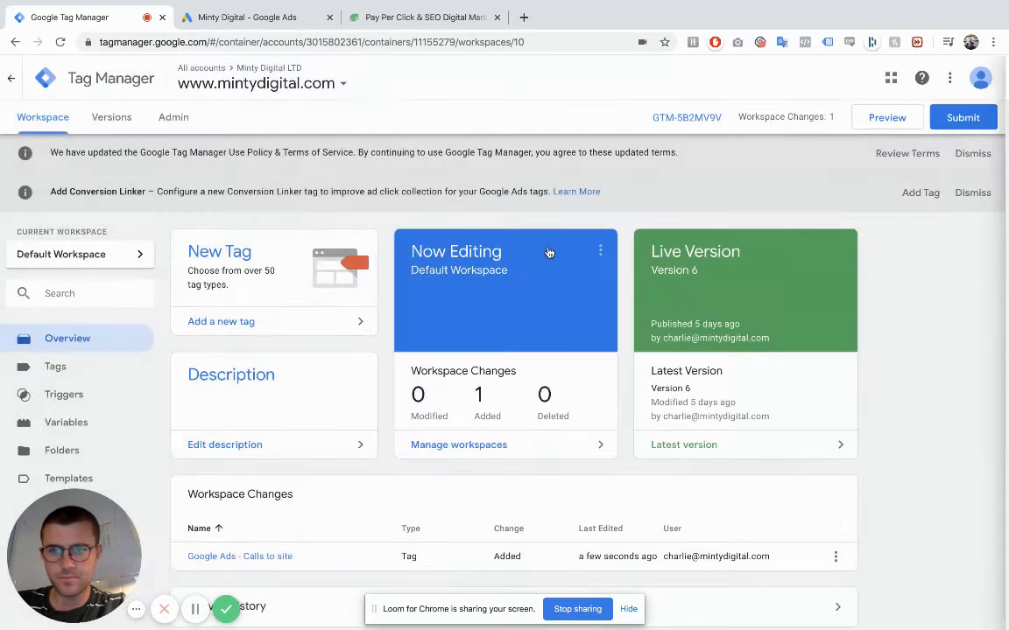
# - Switch to Google Ads and finish the phone call lead setup, returning to the conversion actions list
pyautogui.scroll(-1, 595, 207)
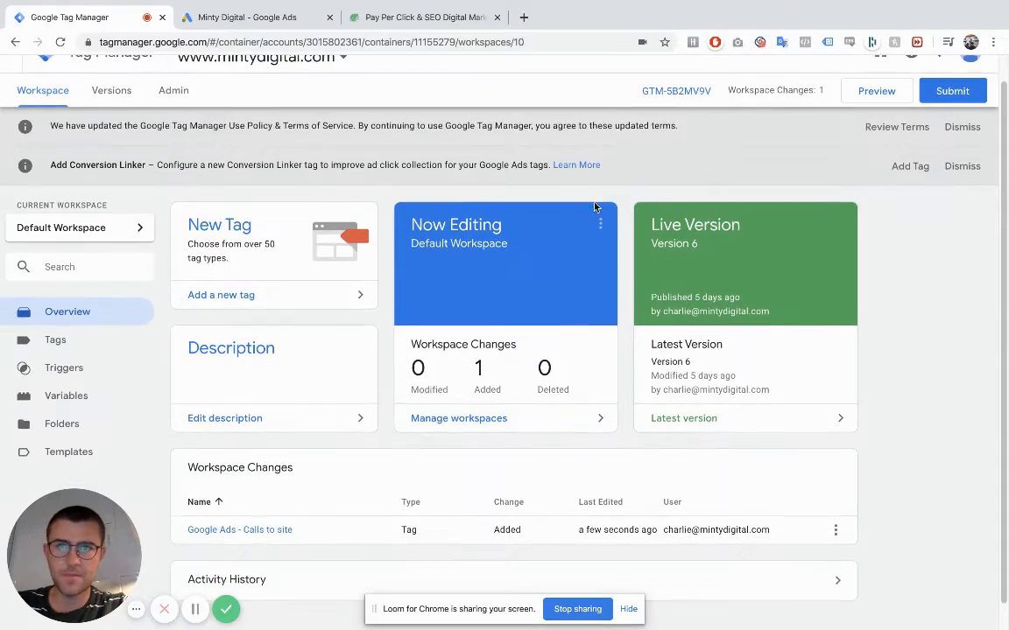
pyautogui.hotkey('ctrl', 'Right')
pyautogui.hotkey('ctrl', 'Left')
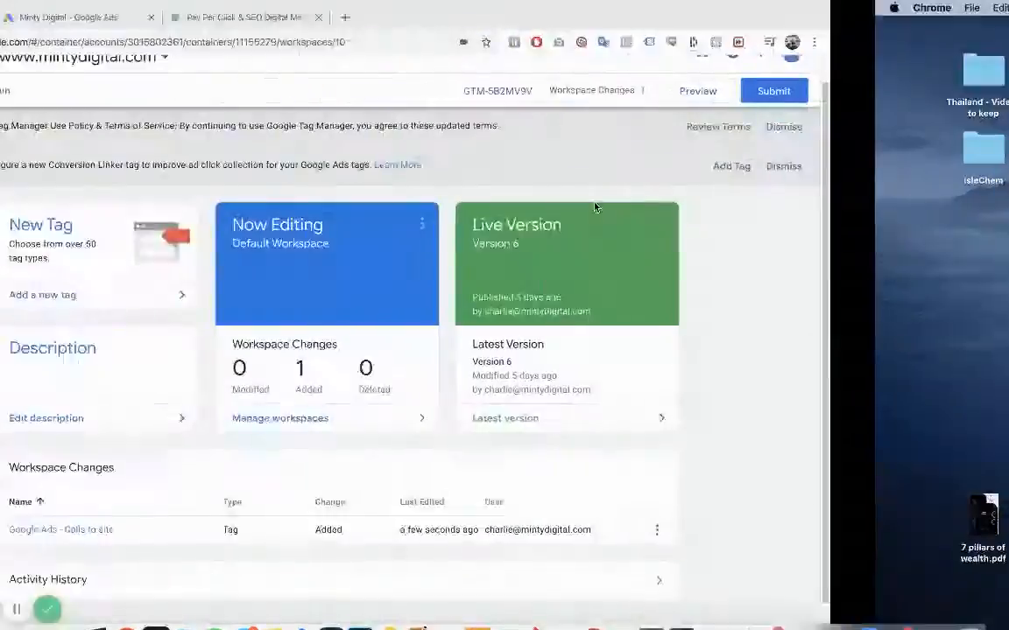
pyautogui.click(293, 21)
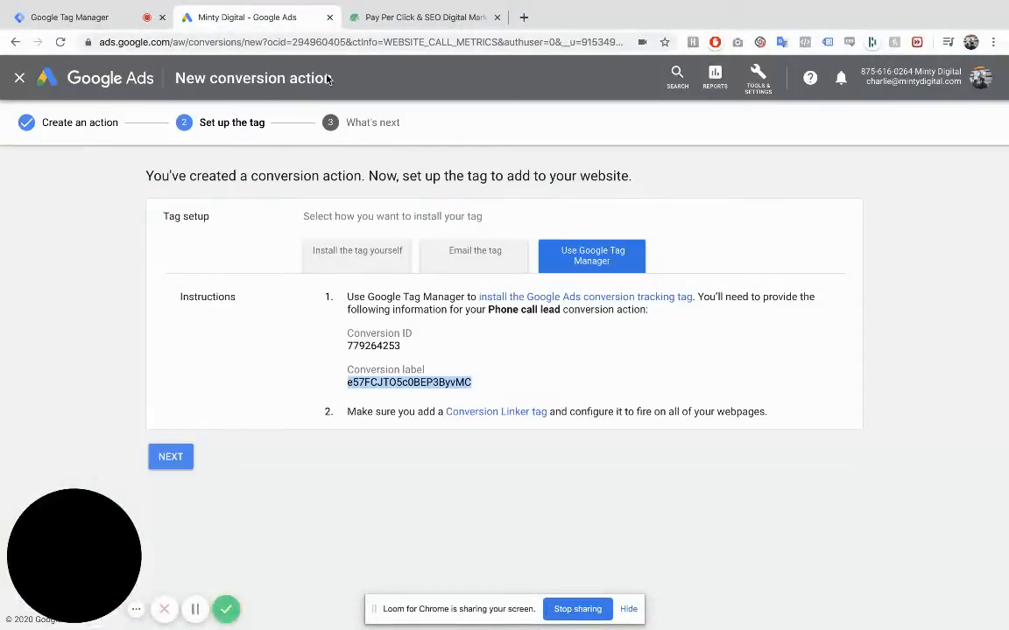
pyautogui.click(184, 392)
pyautogui.click(179, 373)
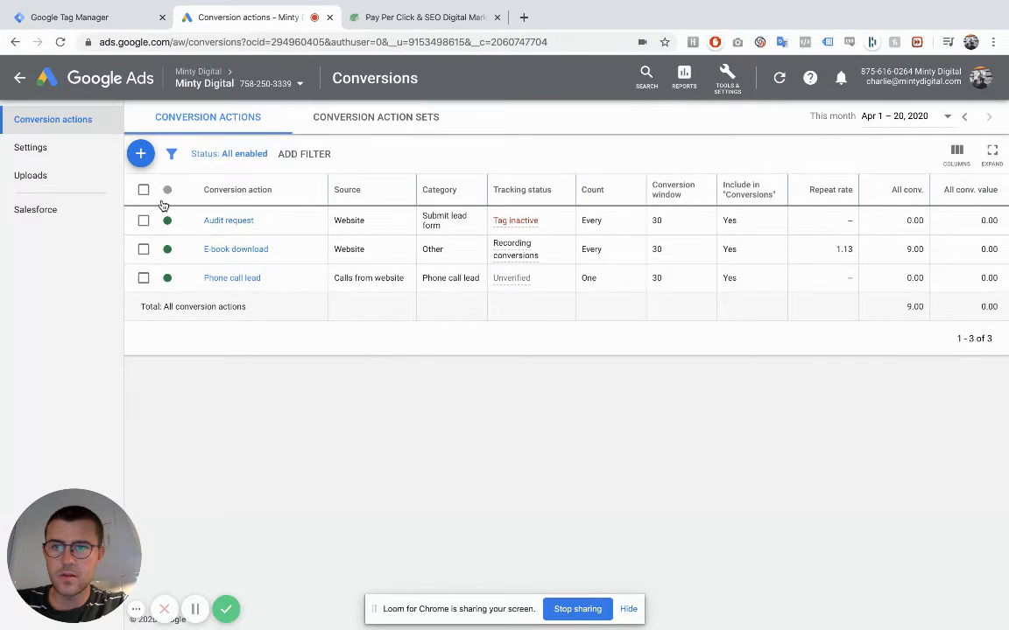
# - Start a new phone calls conversion action with "Clicks on your number on your mobile website" as the call source
pyautogui.click(140, 153)
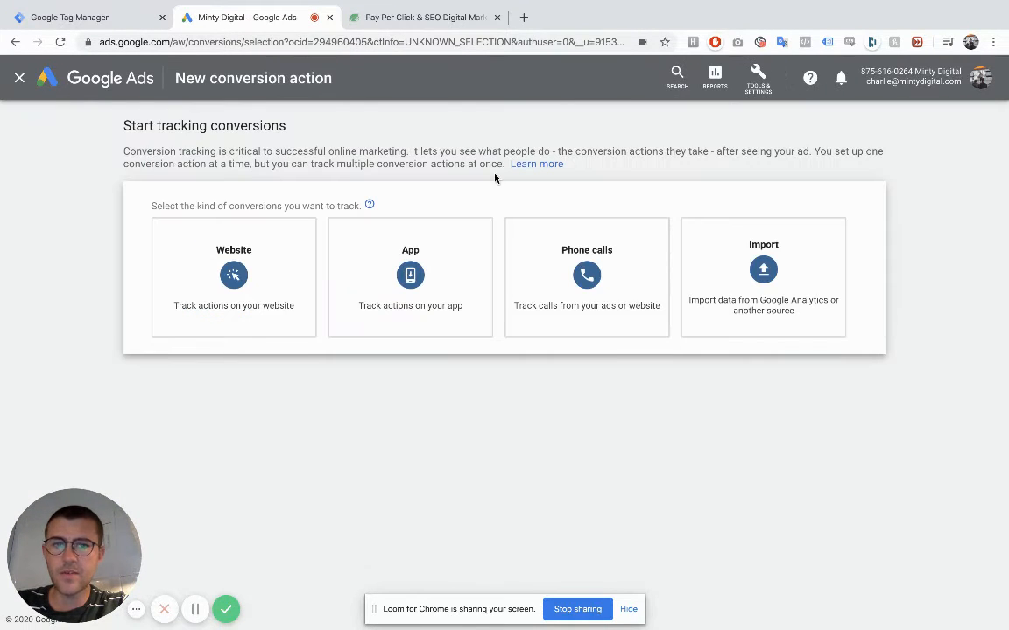
pyautogui.click(508, 234)
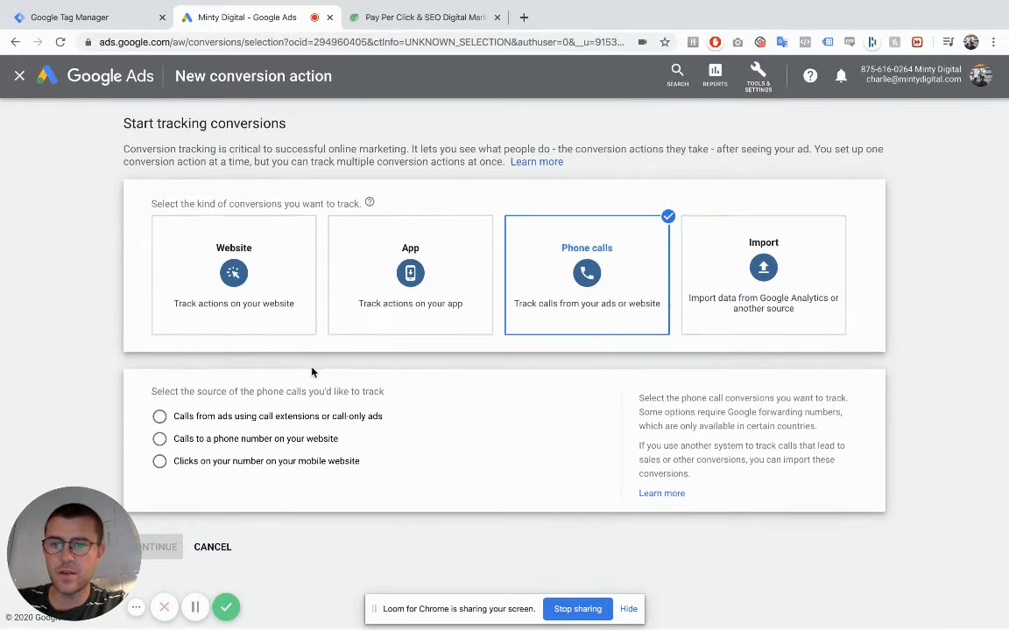
pyautogui.moveTo(175, 467); pyautogui.dragTo(370, 475)
pyautogui.hotkey('ctrl', 'c')
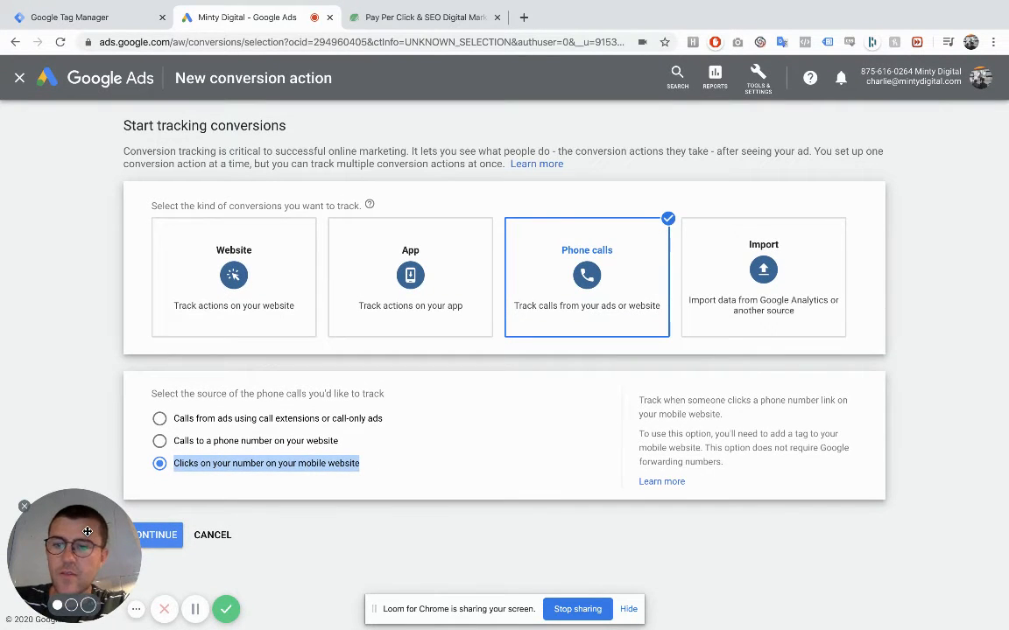
pyautogui.click(172, 535)
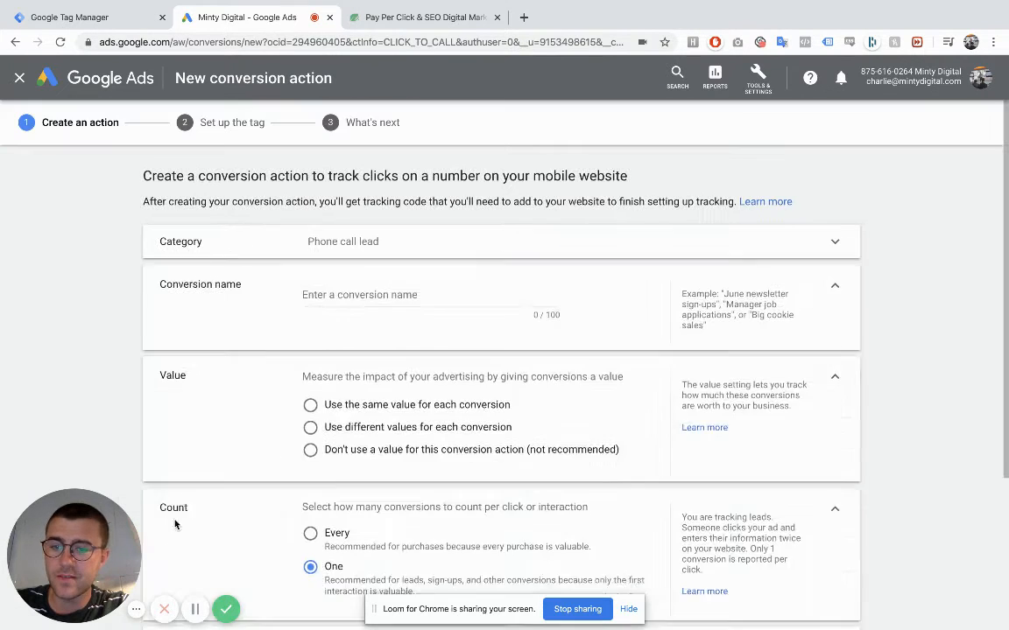
# - Name the conversion action "Clicks on your number on your mobile website"
pyautogui.click(366, 293)
pyautogui.hotkey('ctrl', 'v')
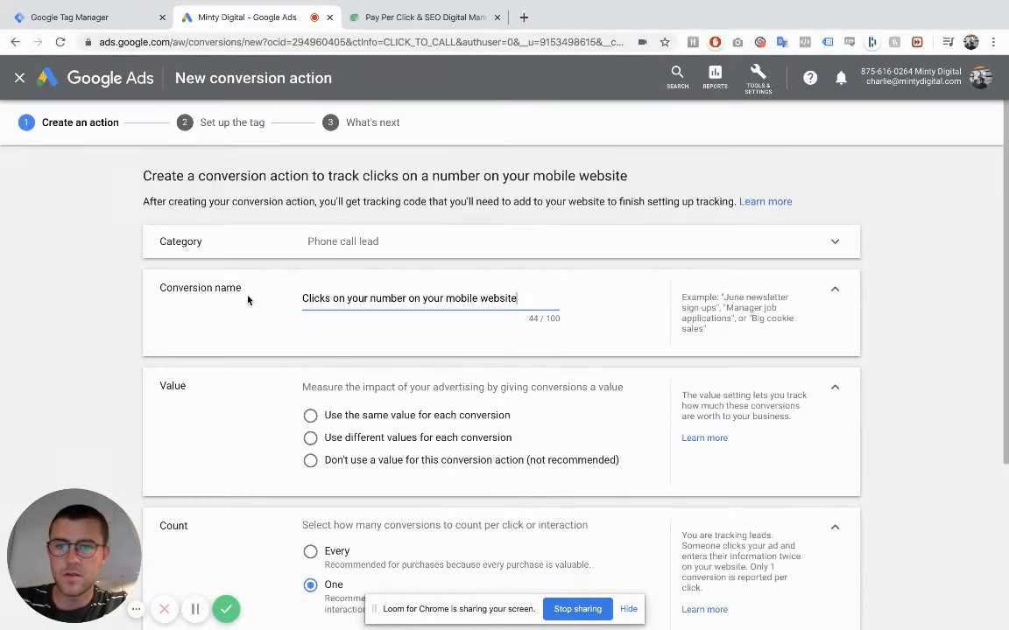
pyautogui.click(158, 326)
pyautogui.scroll(-1, 157, 327)
pyautogui.scroll(-1, 157, 327)
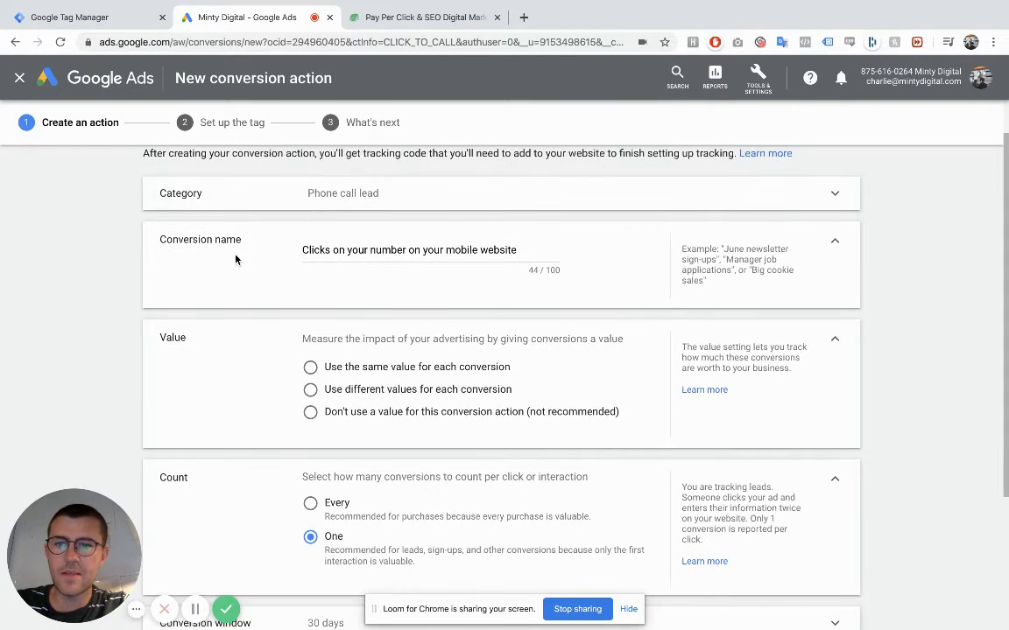
pyautogui.scroll(-1, 207, 232)
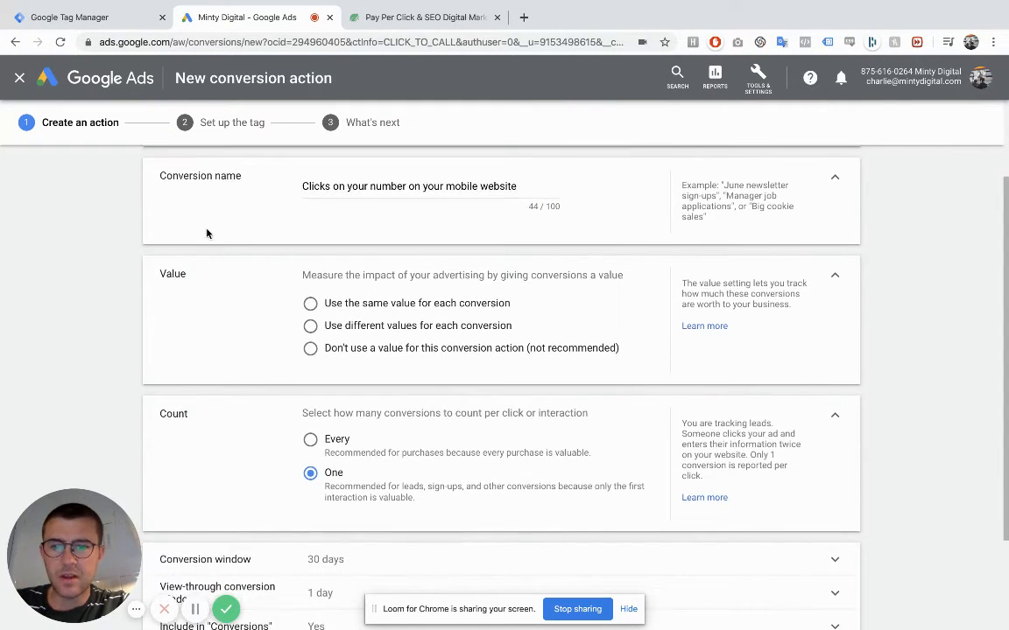
# - Create the conversion action without a conversion value and choose Google Tag Manager as its tag installation method
pyautogui.click(310, 349)
pyautogui.scroll(-3, 312, 353)
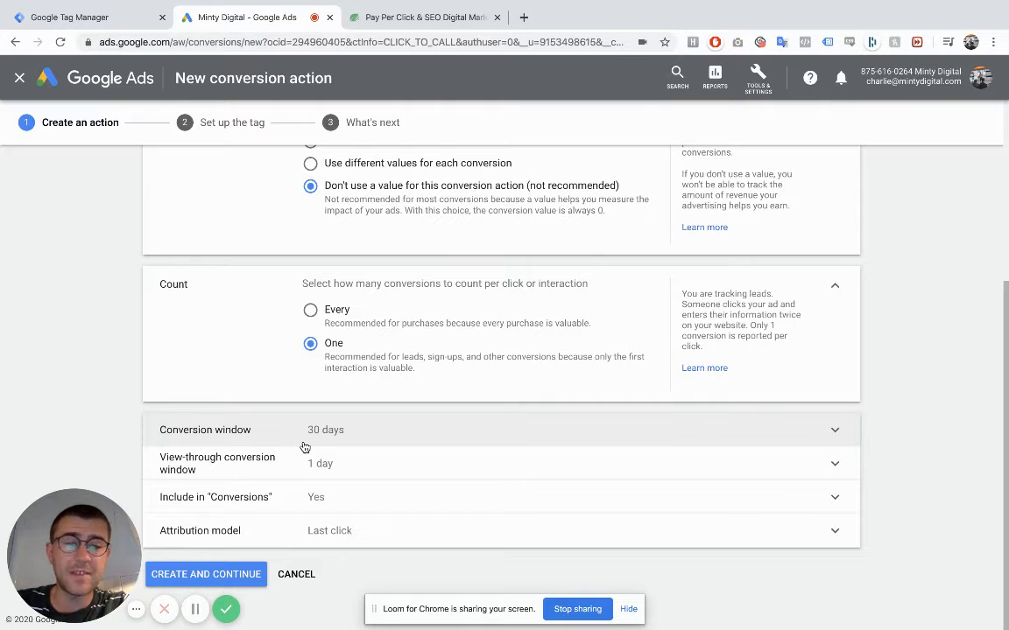
pyautogui.click(223, 573)
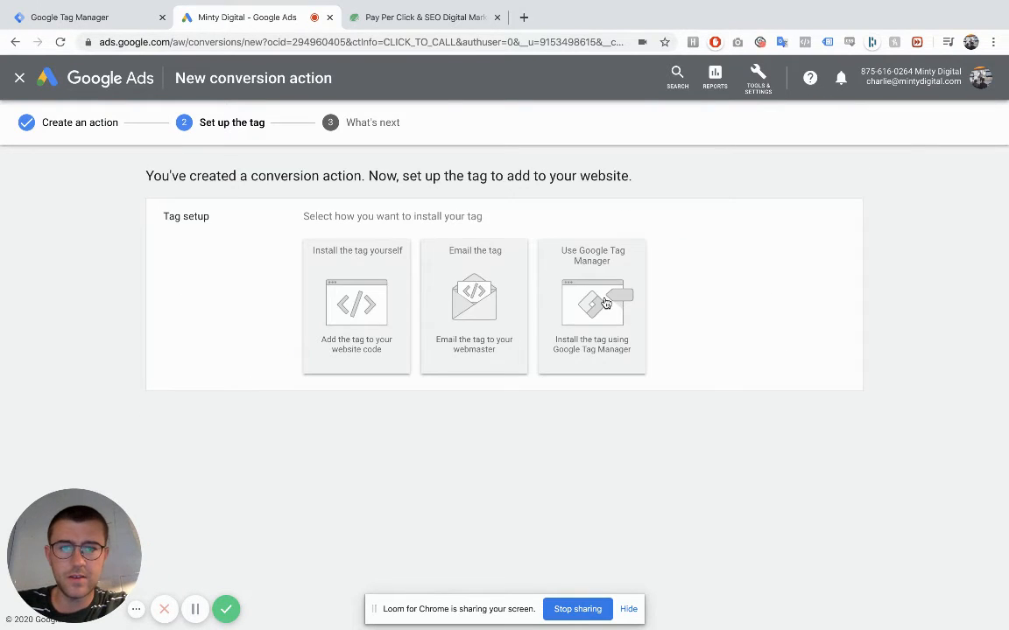
pyautogui.click(604, 303)
# - Switch to Google Tag Manager and add a Google Ads Conversion Tracking tag named "Google Ads - Clicks on your number on your mobile website"
pyautogui.click(75, 17)
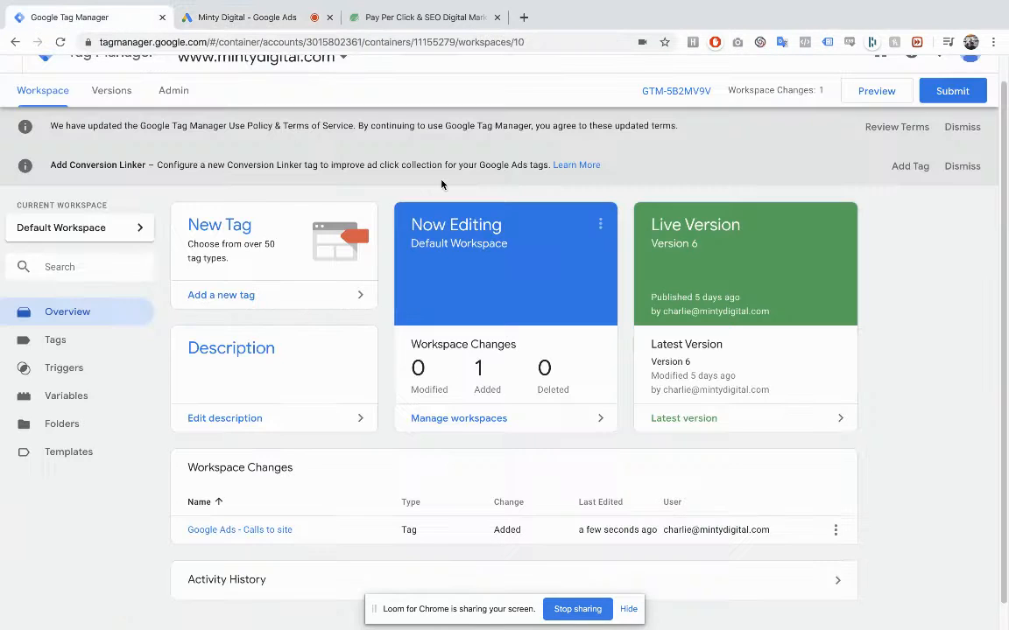
pyautogui.click(242, 299)
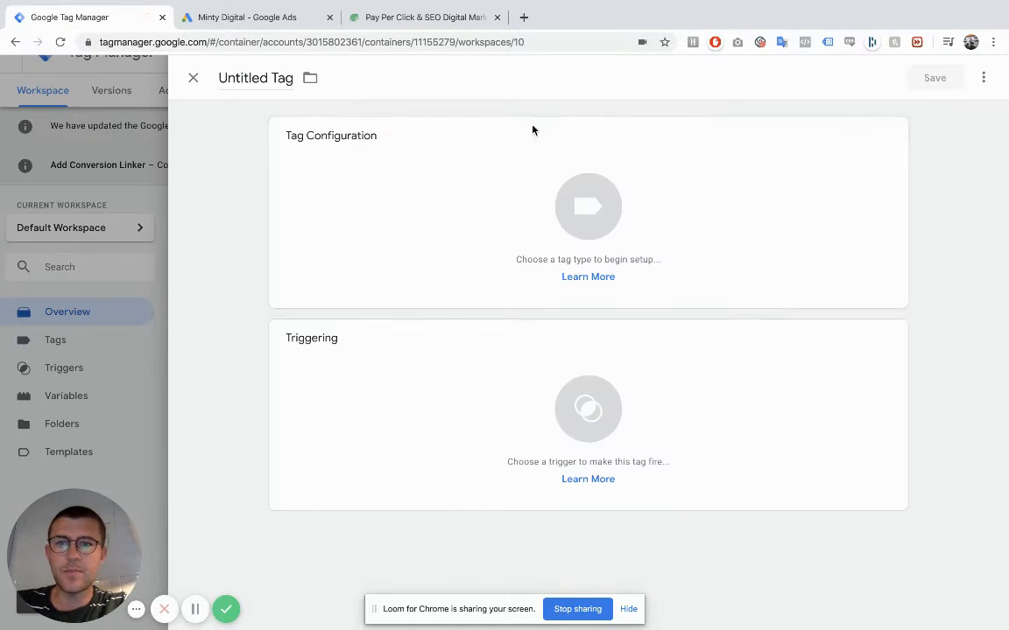
pyautogui.click(257, 80)
pyautogui.write('Google')
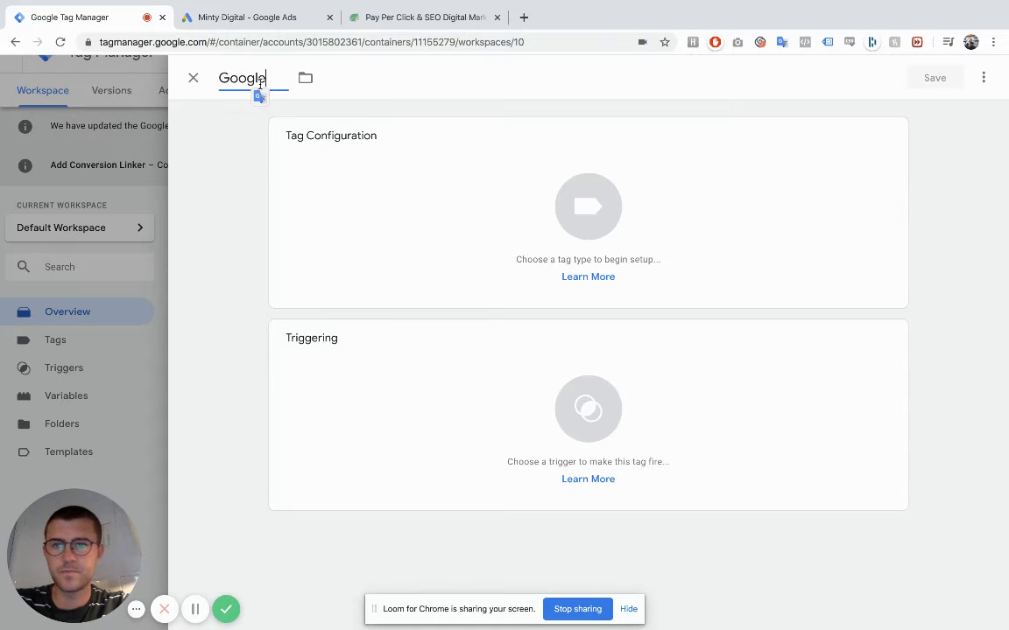
pyautogui.write(' ADs')
pyautogui.press('BackSpace')
pyautogui.press('BackSpace')
pyautogui.write('ds')
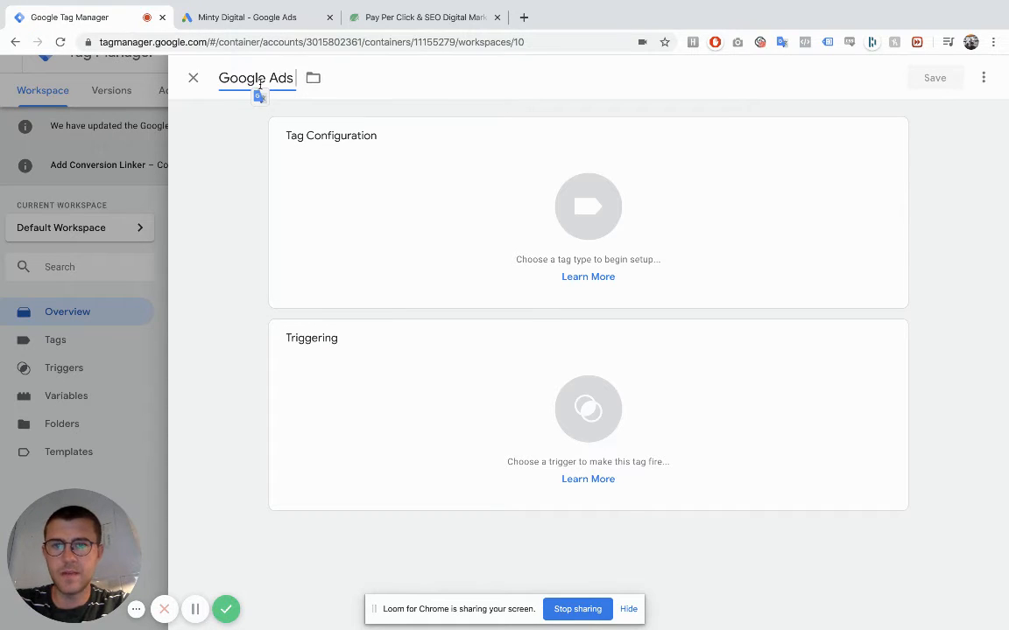
pyautogui.write(' -')
pyautogui.hotkey('ctrl', 'v')
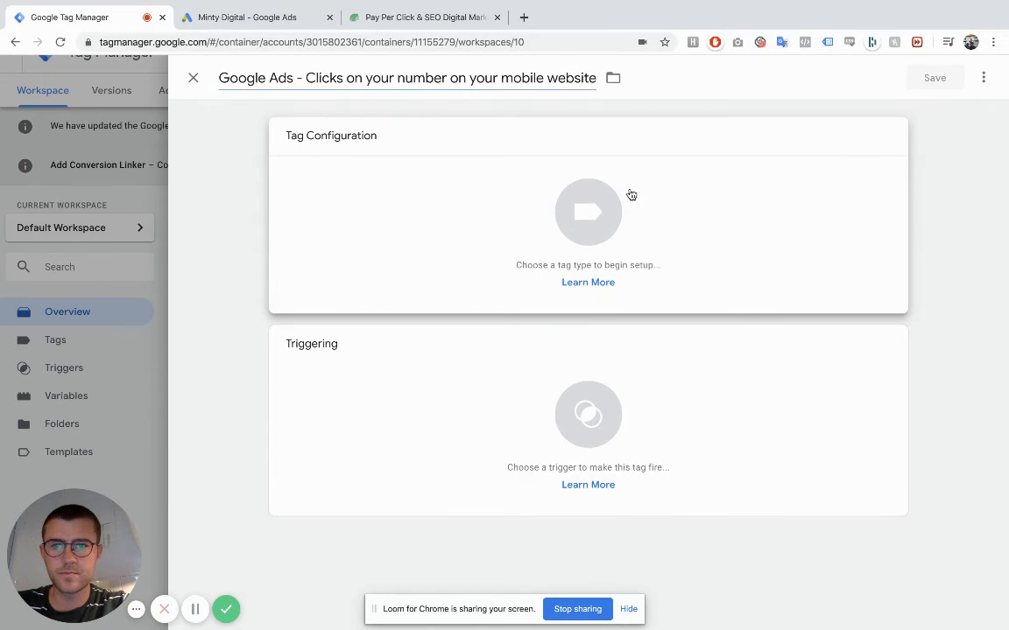
pyautogui.click(630, 194)
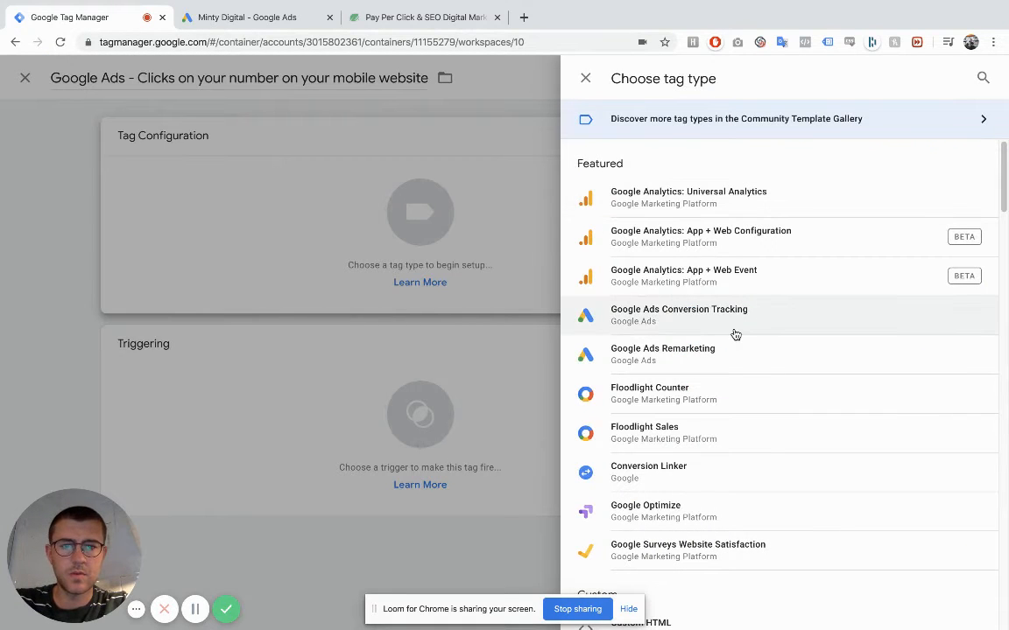
pyautogui.click(735, 333)
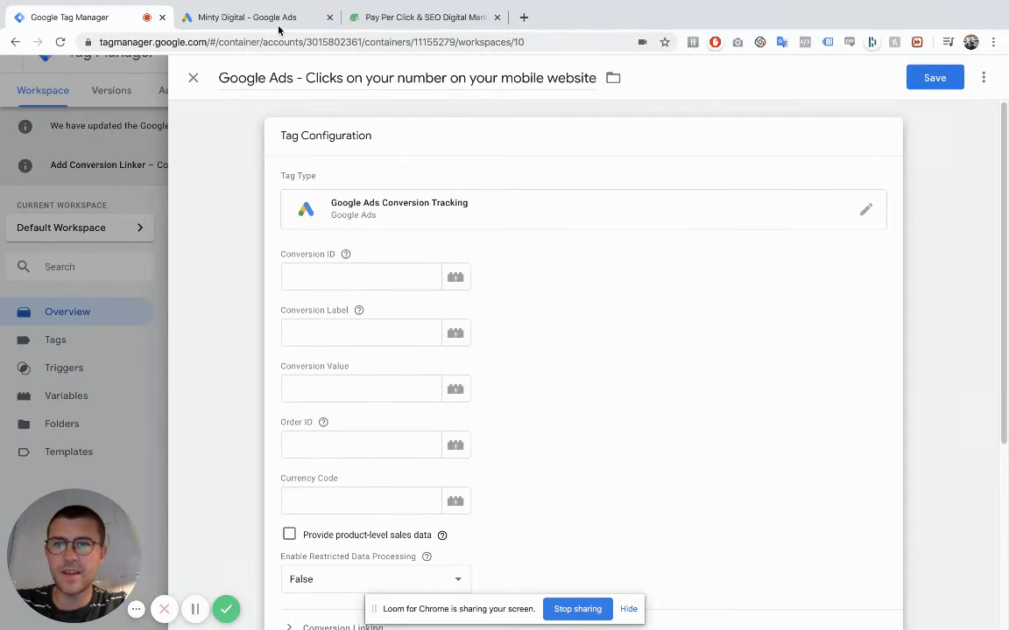
# - Copy the mobile click conversion action's conversion ID from Google Ads and paste it into the new tag's Conversion ID field
pyautogui.click(279, 29)
pyautogui.doubleClick(386, 346)
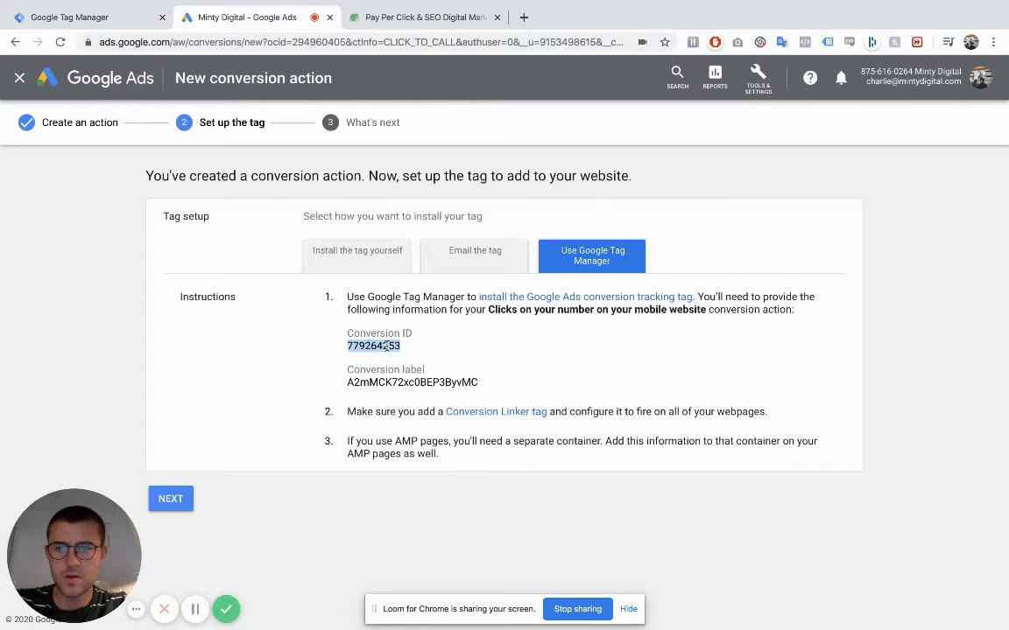
pyautogui.hotkey('ctrl', 'c')
pyautogui.click(75, 17)
pyautogui.click(281, 277)
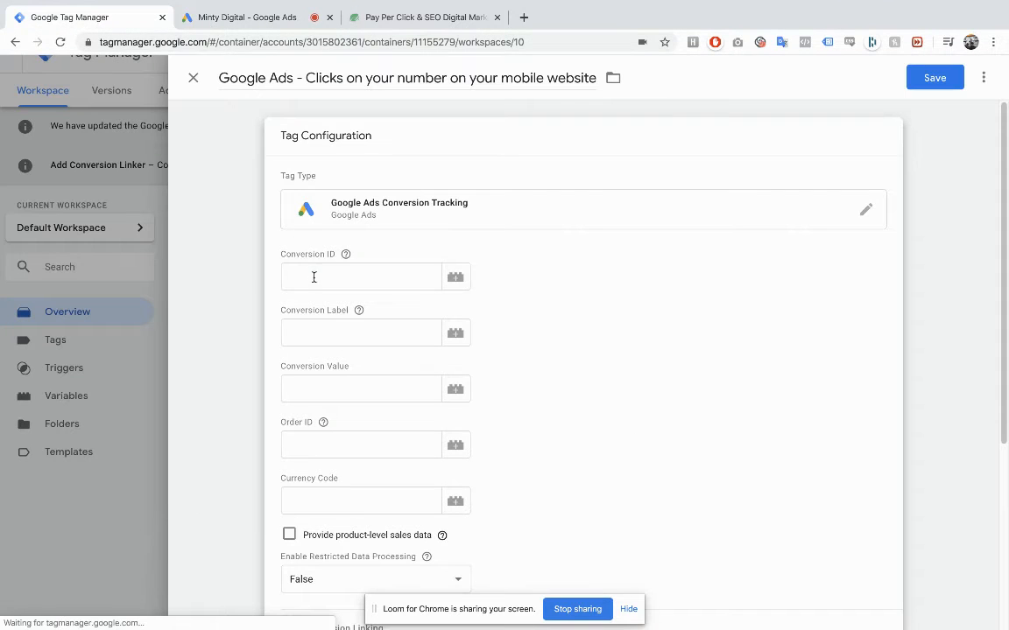
pyautogui.hotkey('ctrl', 'v')
# - Copy the mobile click conversion action's conversion label from Google Ads and paste it into the tag's Conversion Label field in Google Tag Manager
pyautogui.click(263, 28)
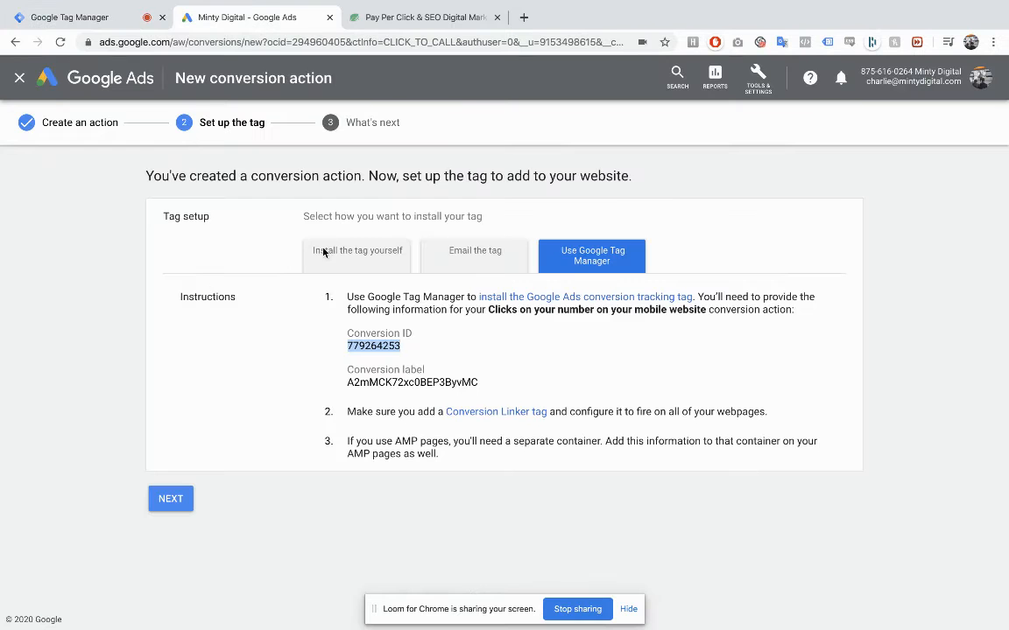
pyautogui.doubleClick(390, 383)
pyautogui.hotkey('ctrl', 'c')
pyautogui.click(74, 16)
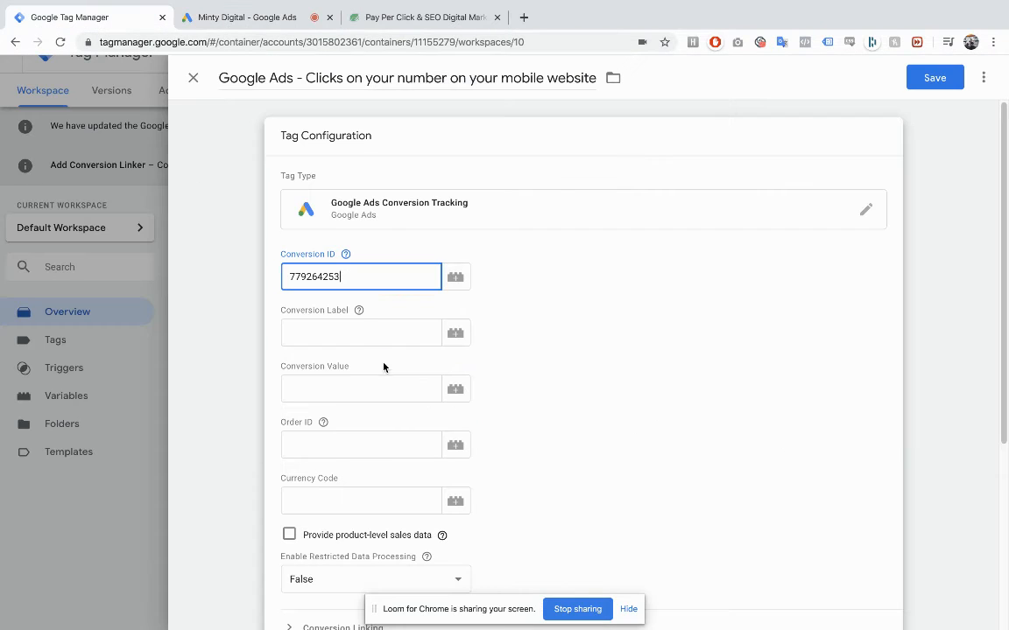
pyautogui.click(374, 332)
pyautogui.hotkey('ctrl', 'v')
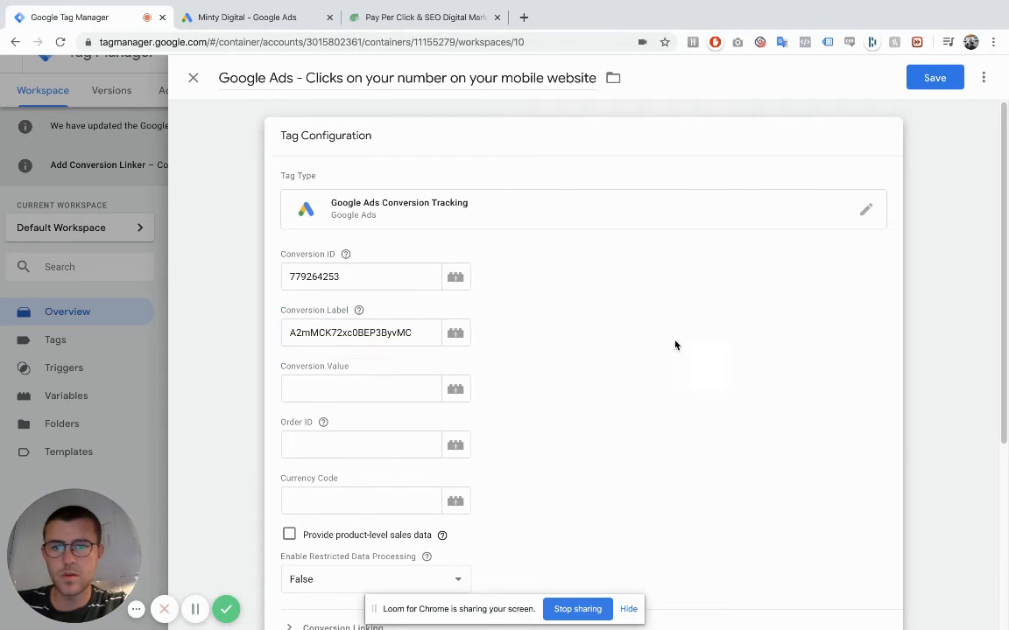
# - Set the mobile click tag to fire on the All Pages trigger and save the tag
pyautogui.scroll(-3, 675, 344)
pyautogui.click(598, 552)
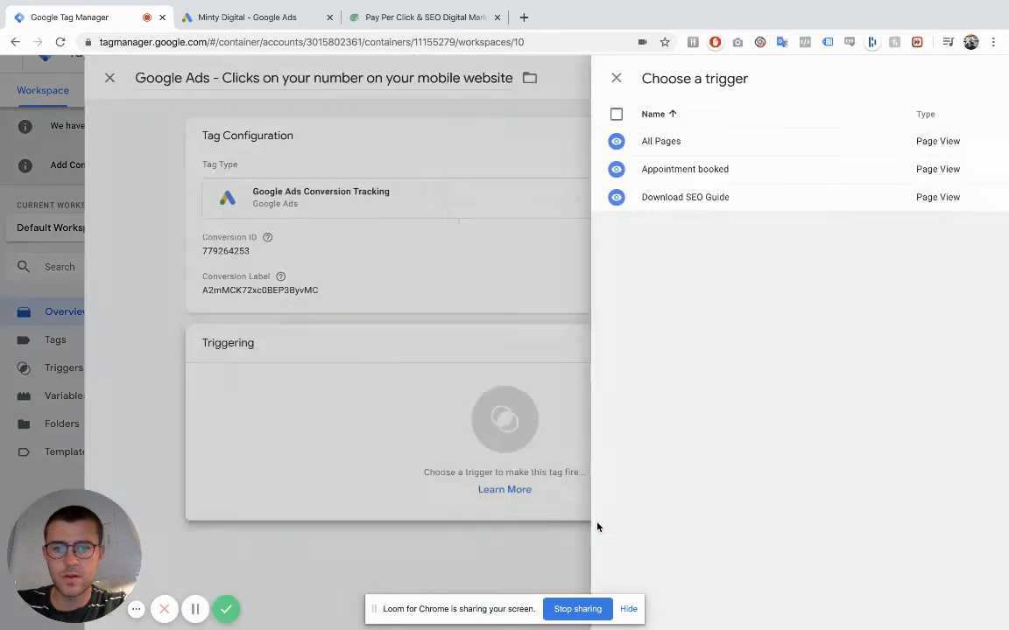
pyautogui.click(378, 145)
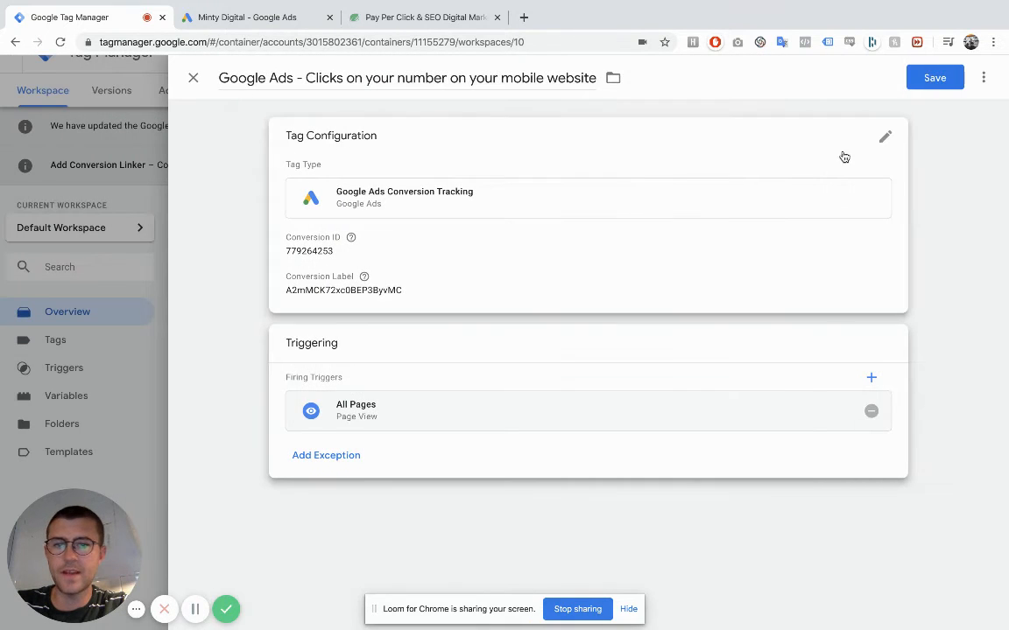
pyautogui.click(930, 77)
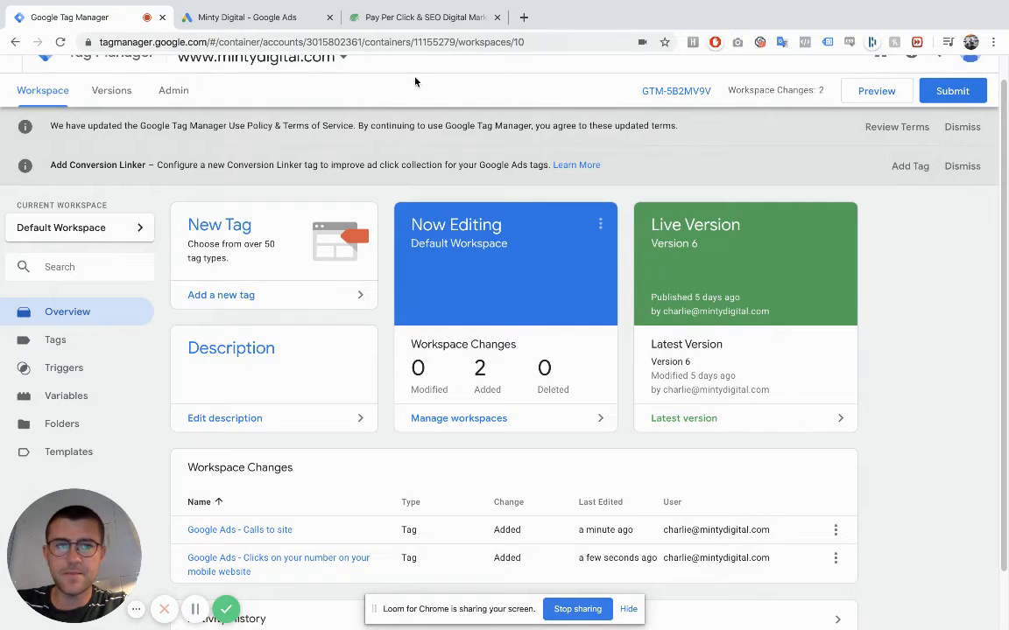
# - Switch to Google Ads and finish the setup of the mobile number click conversion action
pyautogui.click(234, 18)
pyautogui.click(171, 498)
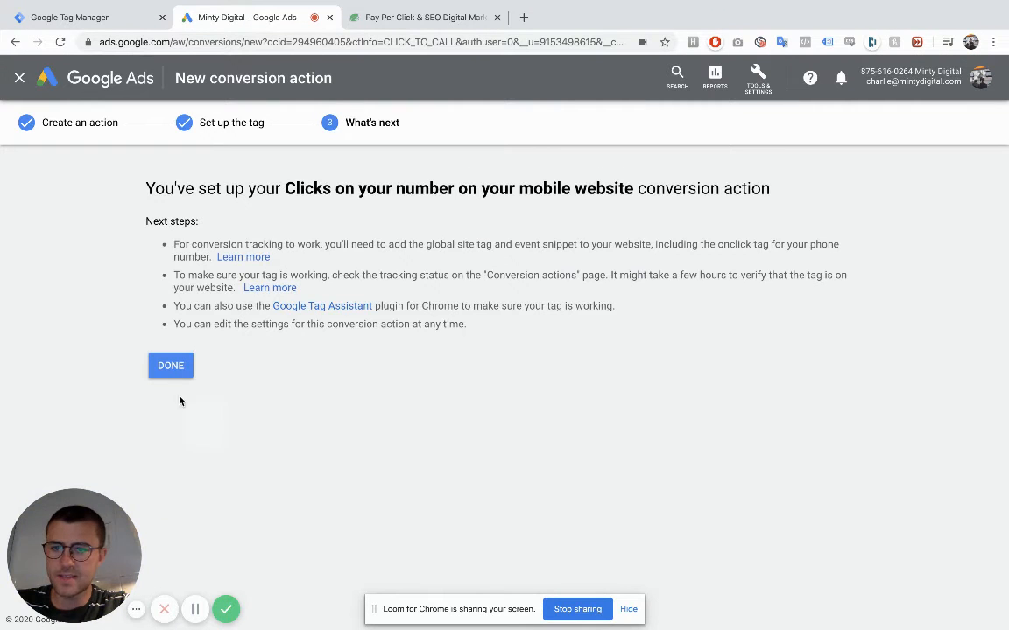
pyautogui.click(171, 368)
# - Switch to Google Tag Manager, preview the Default Workspace, and reload the mintydigital.com page to load the debug pane
pyautogui.click(99, 17)
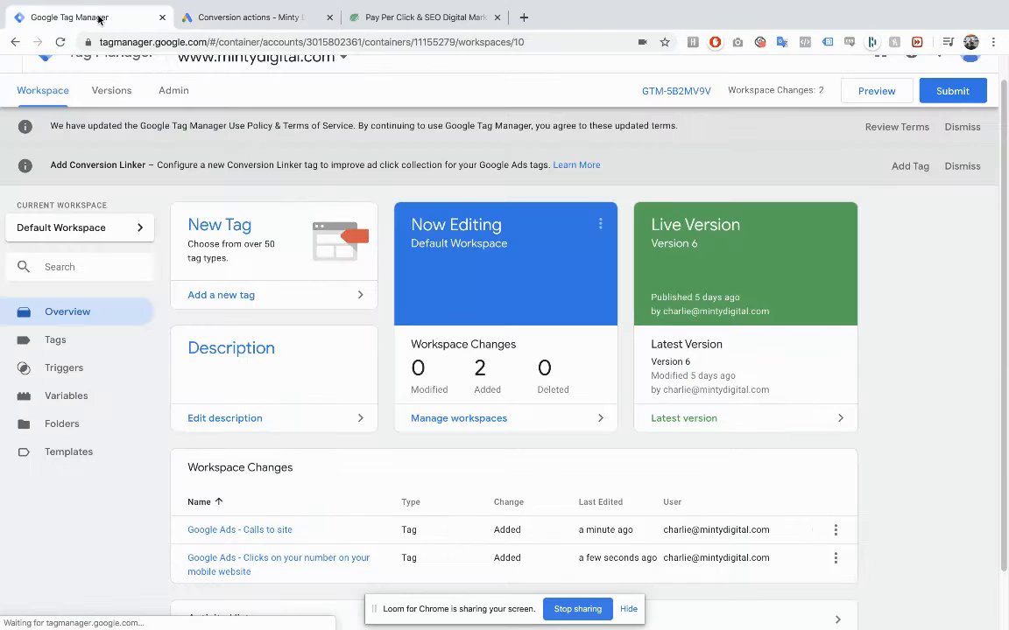
pyautogui.moveTo(99, 18); pyautogui.dragTo(263, 17)
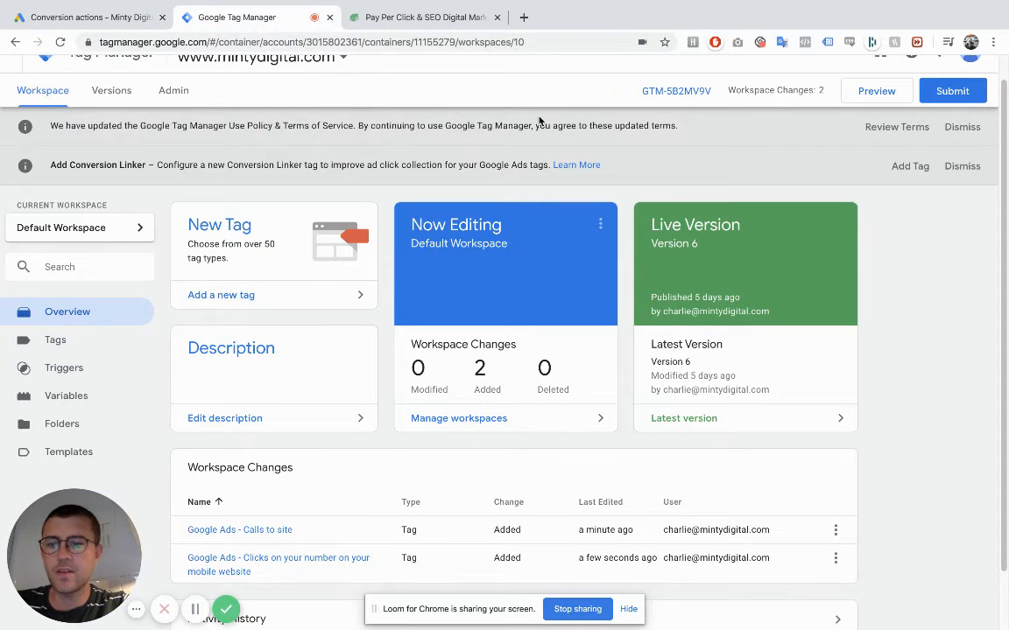
pyautogui.click(869, 98)
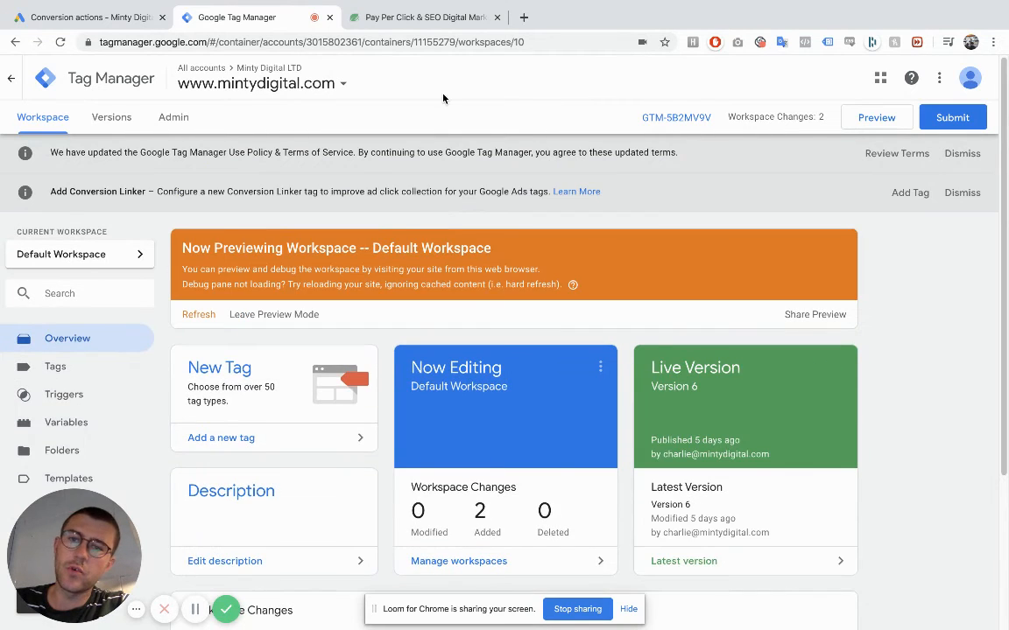
pyautogui.click(423, 24)
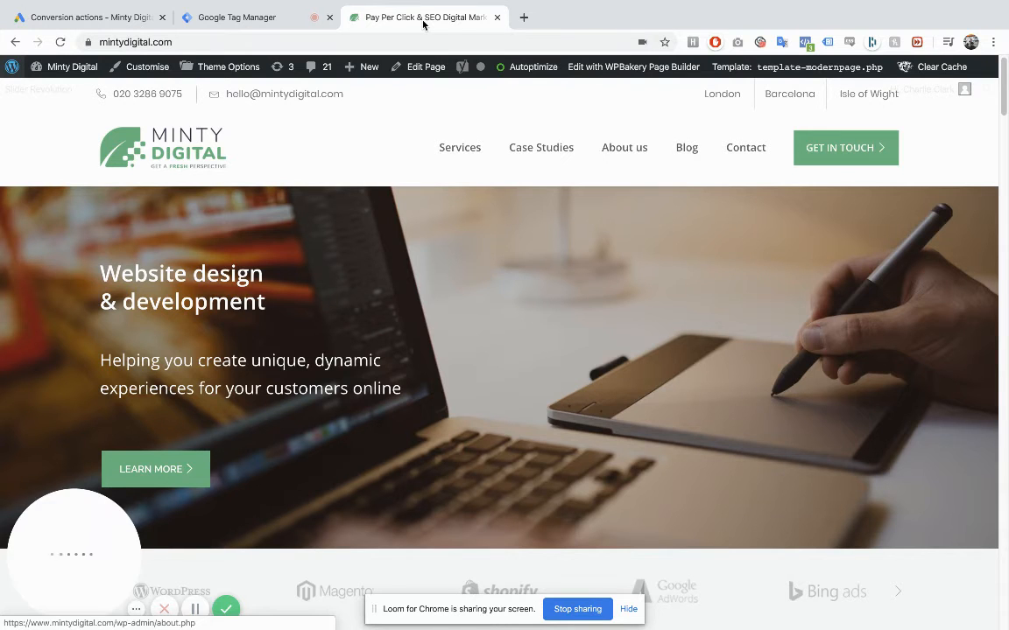
pyautogui.hotkey('ctrl', 'r')
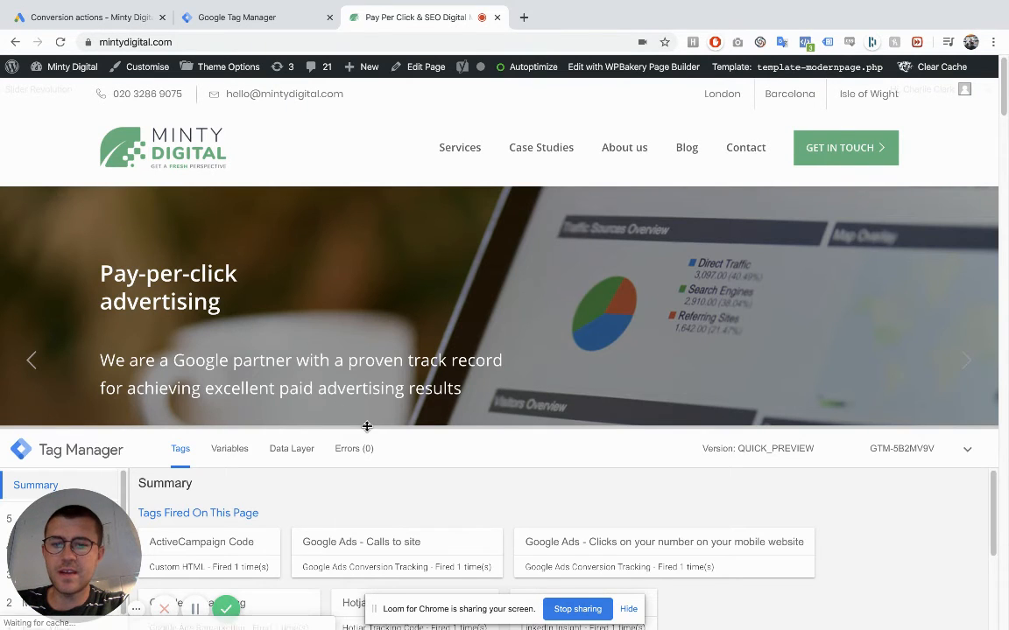
# - Enlarge the debug pane and examine the properties of the fired "Google Ads - Clicks on your number on your mobile website" tag
pyautogui.moveTo(367, 428); pyautogui.dragTo(400, 305)
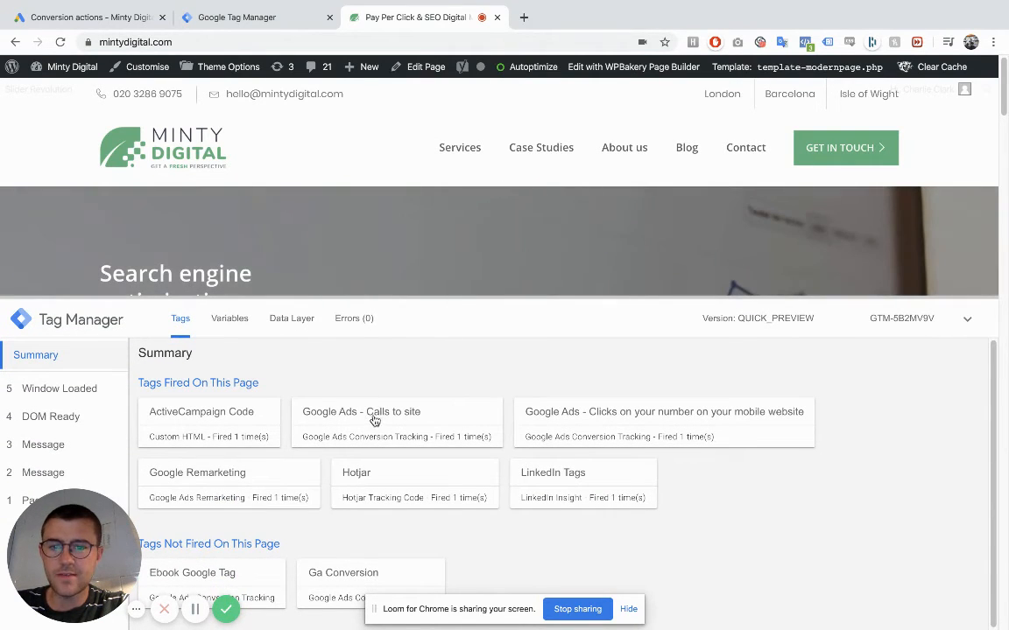
pyautogui.click(613, 425)
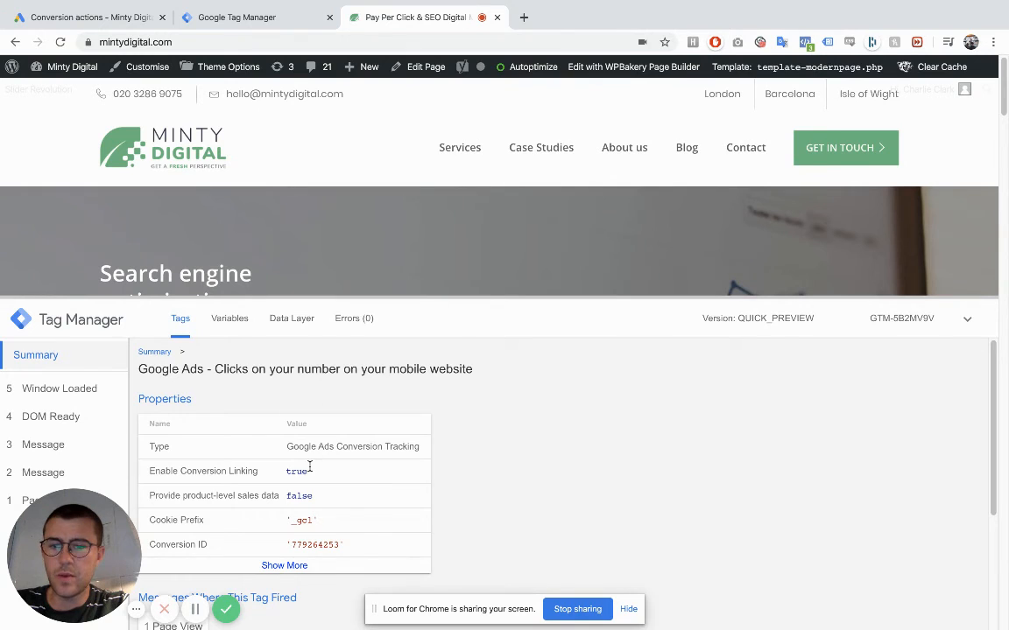
pyautogui.scroll(-1, 310, 466)
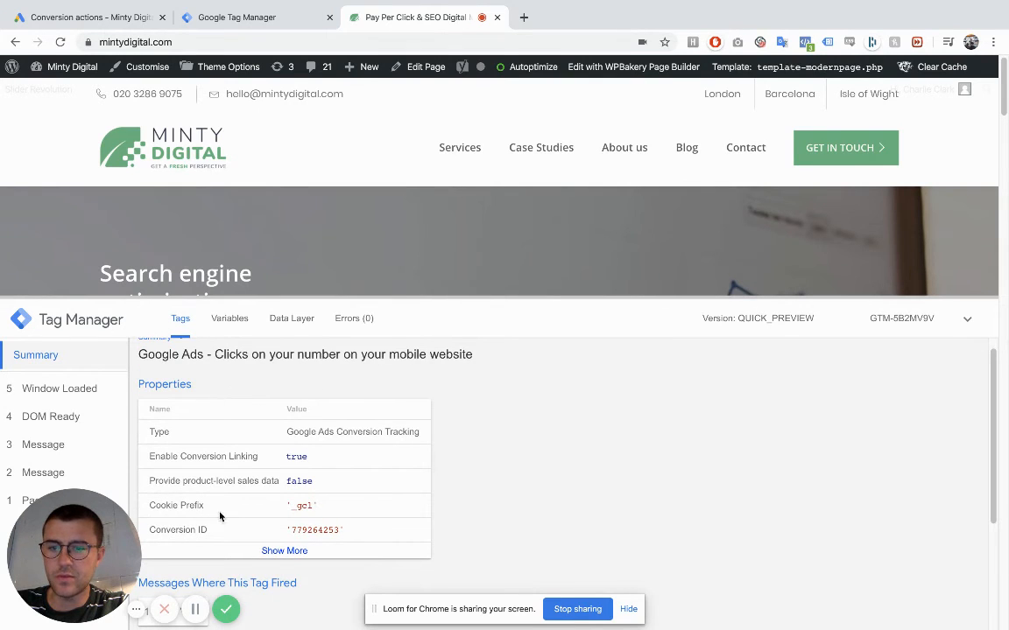
pyautogui.scroll(1, 311, 525)
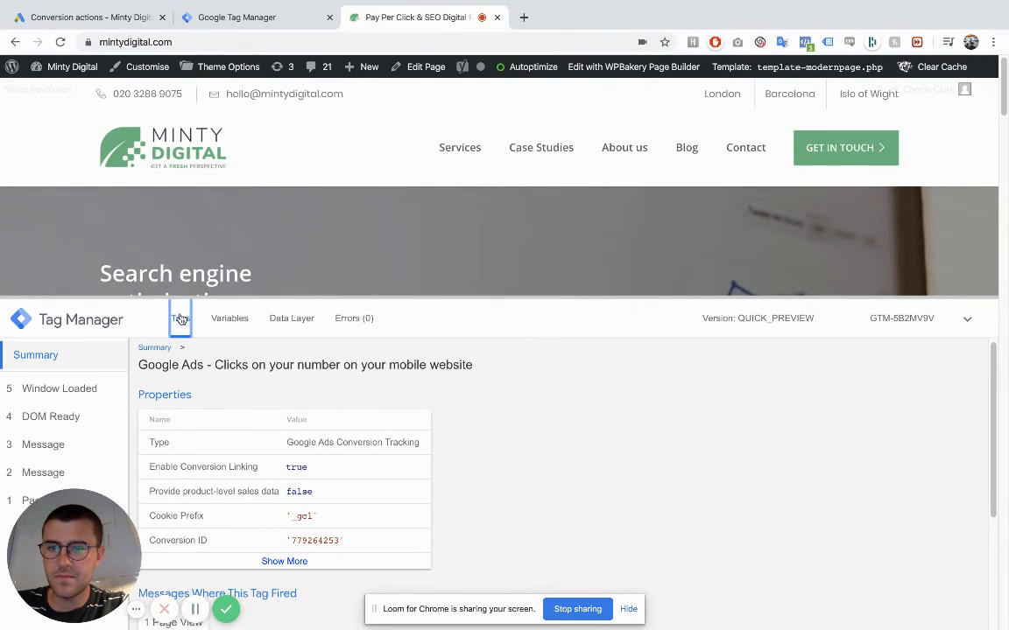
# - Examine the full properties of the fired "Google Ads - Calls to site" tag, including its conversion label
pyautogui.click(157, 351)
pyautogui.click(440, 413)
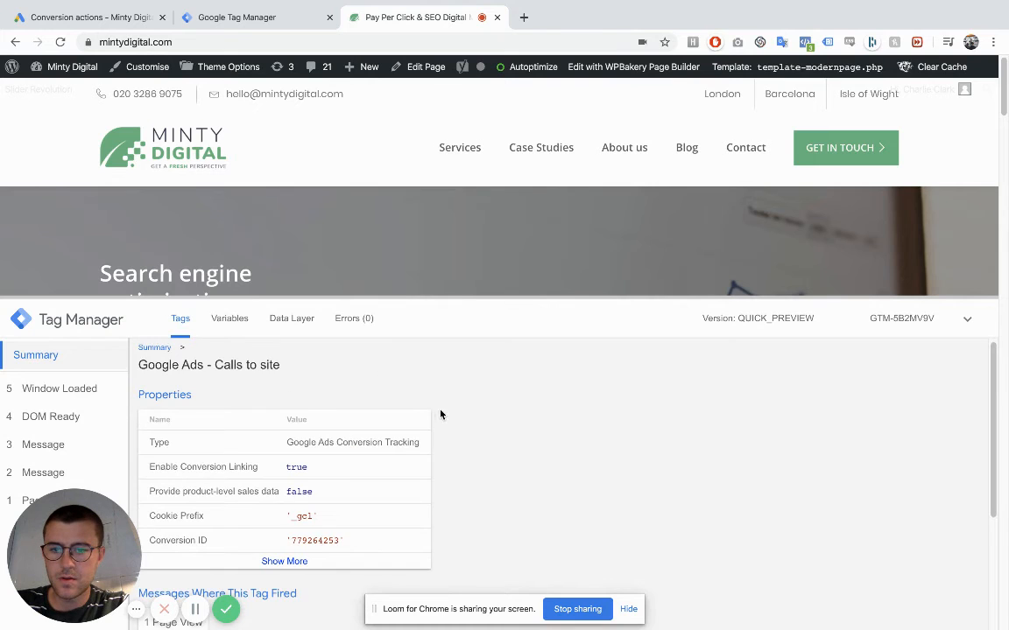
pyautogui.scroll(-2, 283, 446)
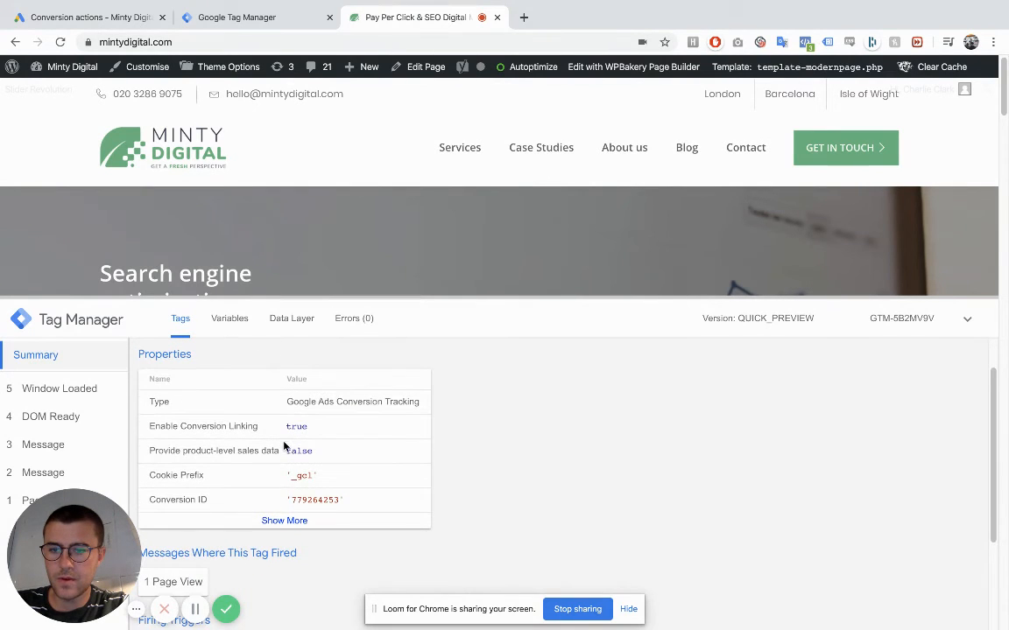
pyautogui.click(286, 520)
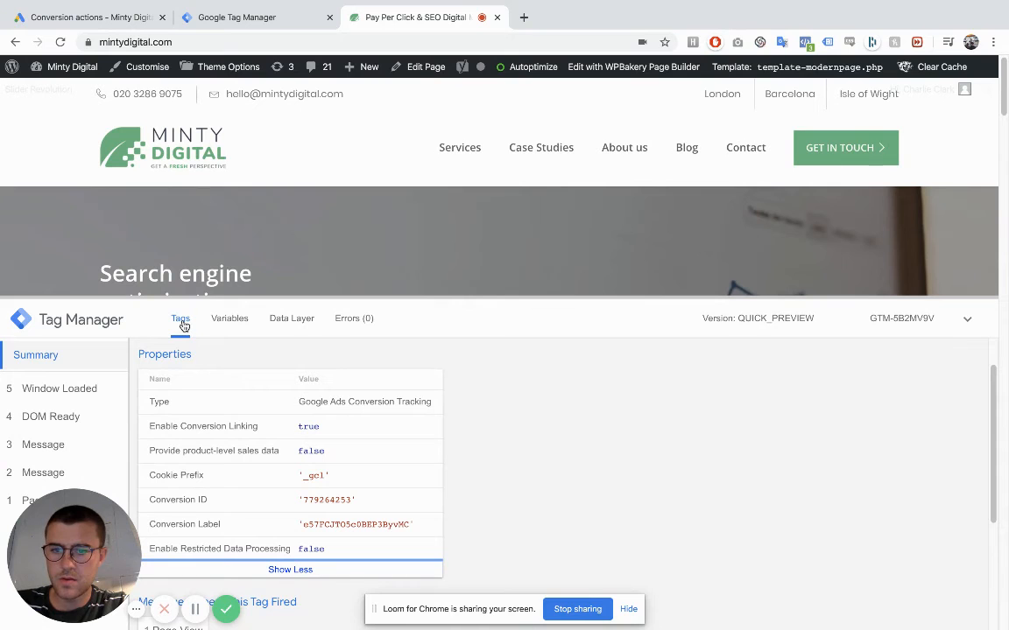
# - Check the conversion label and firing triggers of the mobile website number clicks tag in the debug pane
pyautogui.click(195, 609)
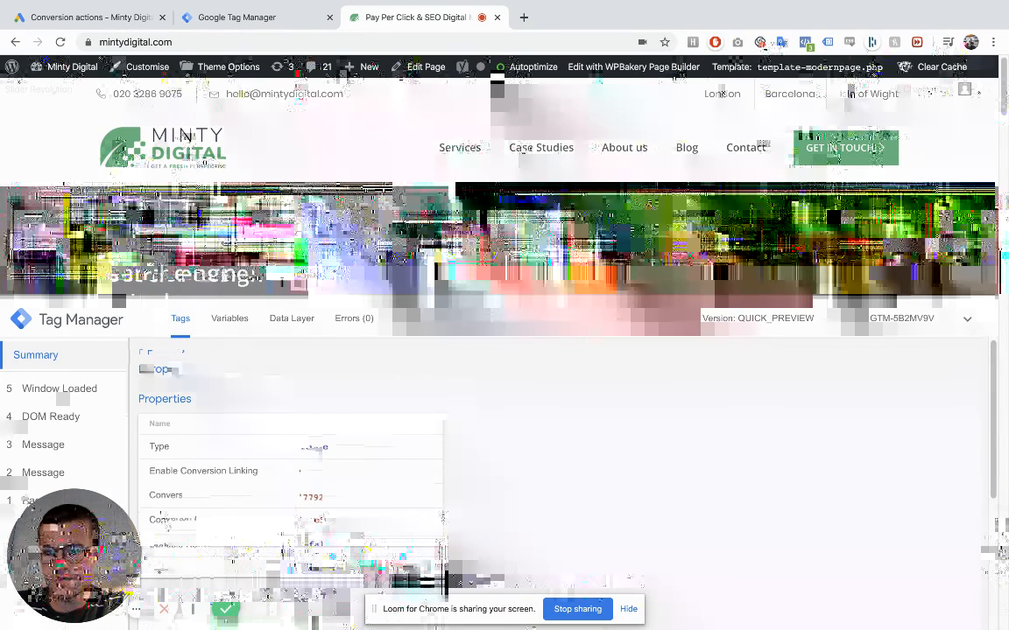
pyautogui.scroll(-3, 354, 446)
pyautogui.scroll(3, 340, 383)
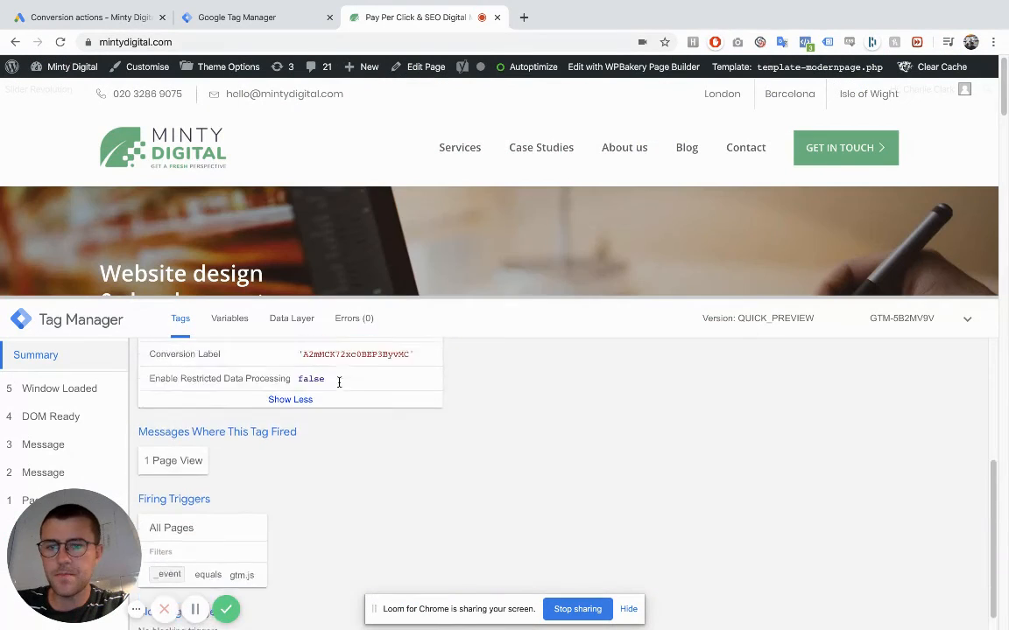
pyautogui.scroll(-3, 298, 438)
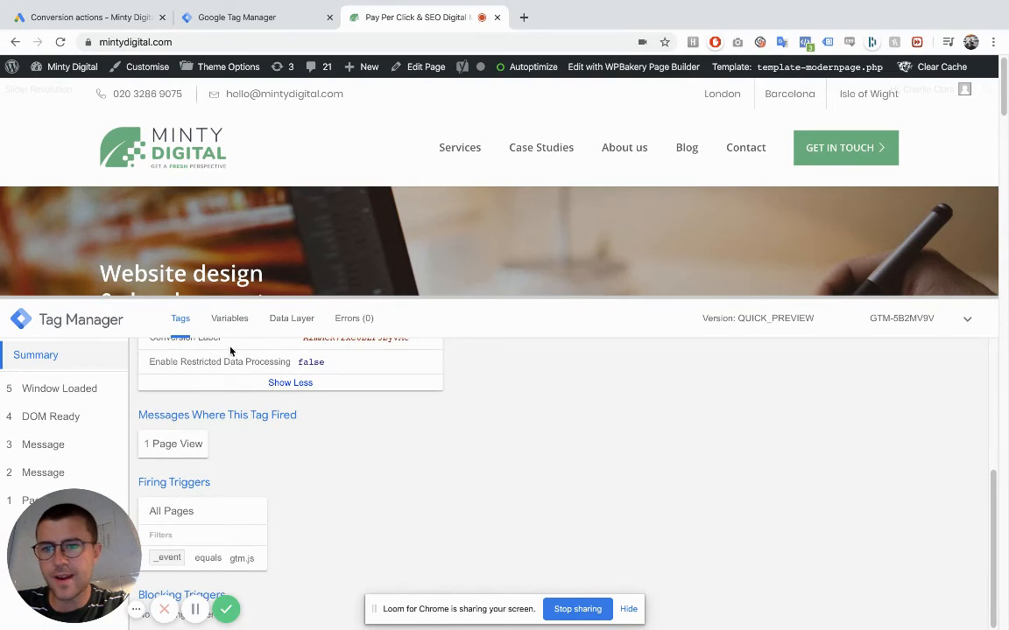
# - Submit the Google Tag Manager workspace changes with the version name "Google Ads Call Tracking" and publish them to the Live environment
pyautogui.click(215, 19)
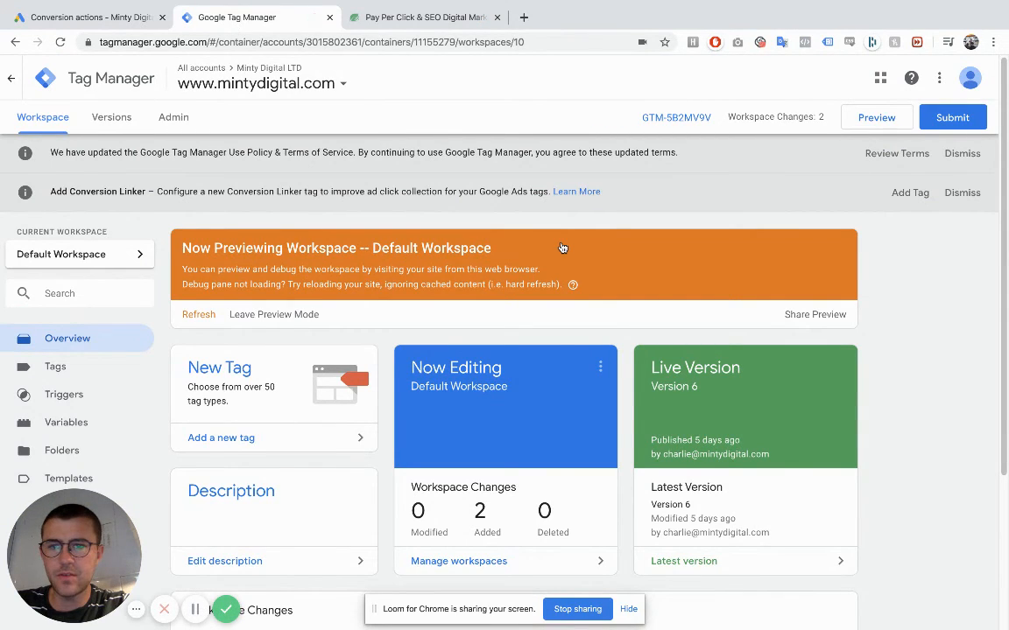
pyautogui.click(953, 117)
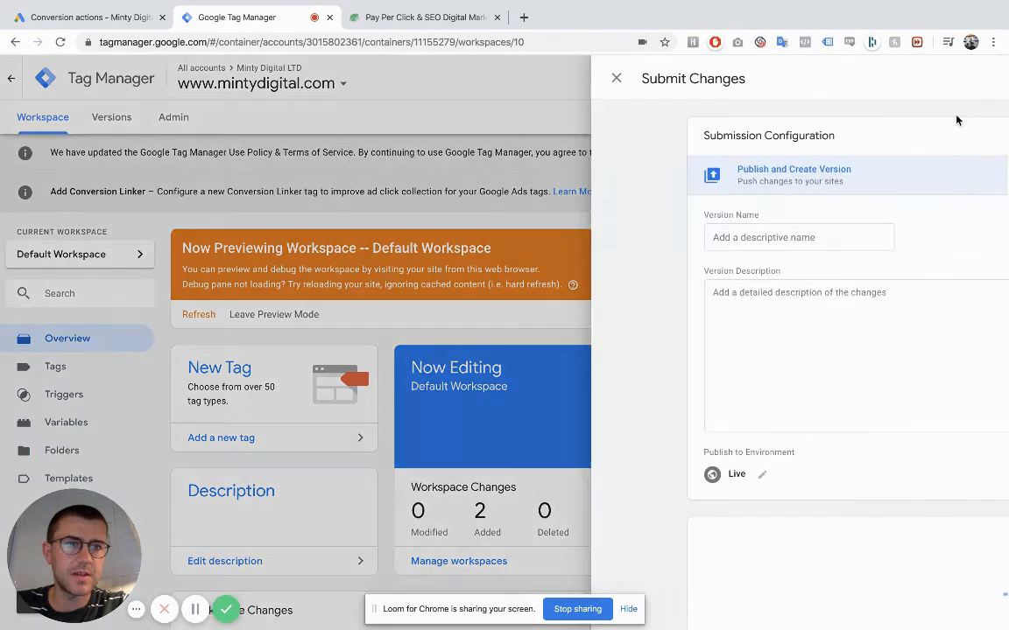
pyautogui.click(454, 246)
pyautogui.write('Google Ads Call Tracking')
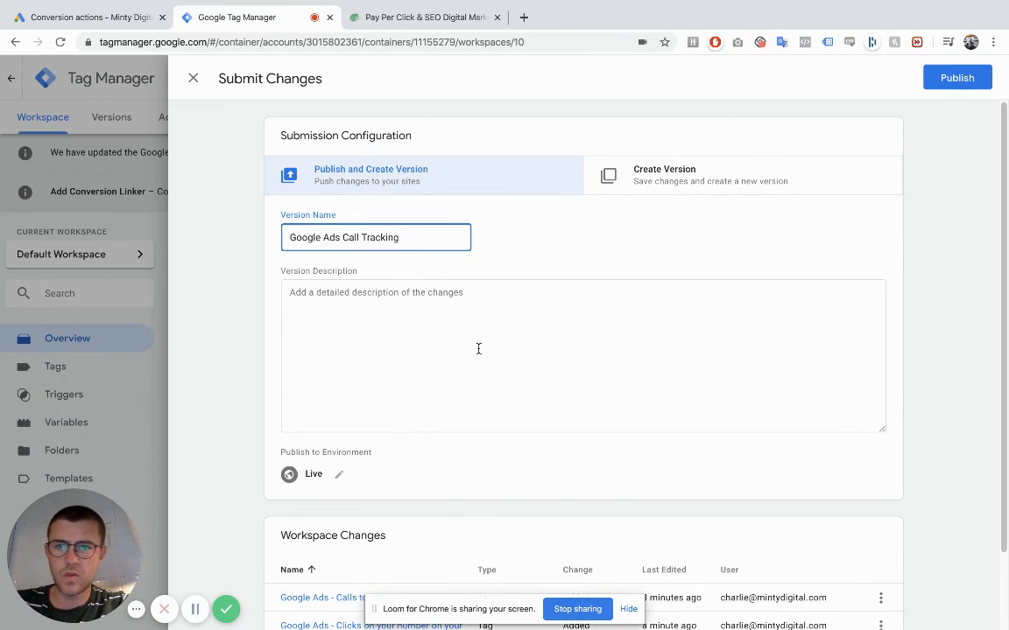
pyautogui.click(479, 348)
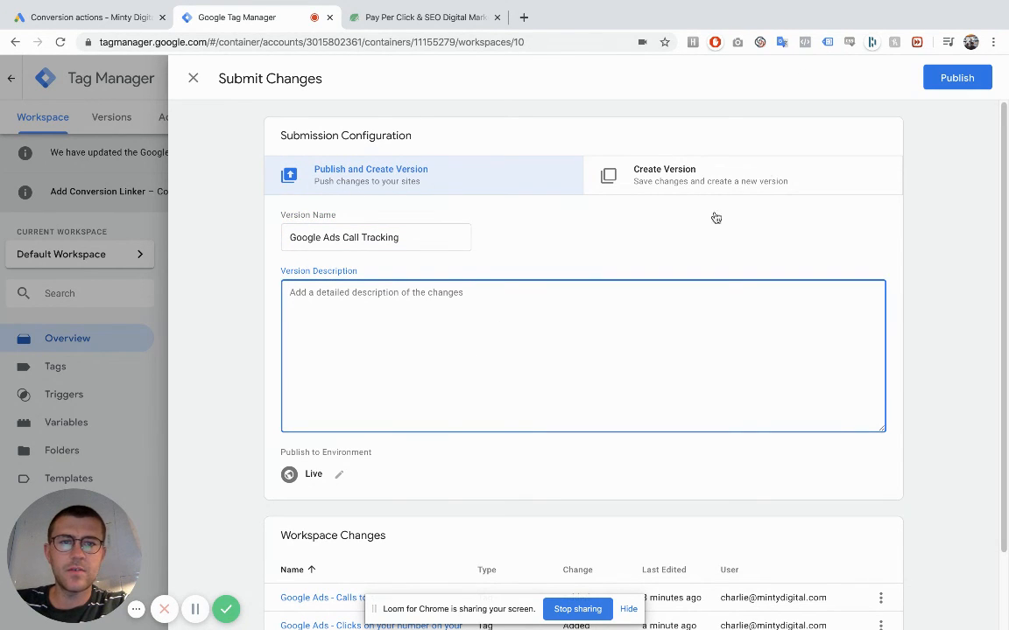
pyautogui.click(954, 77)
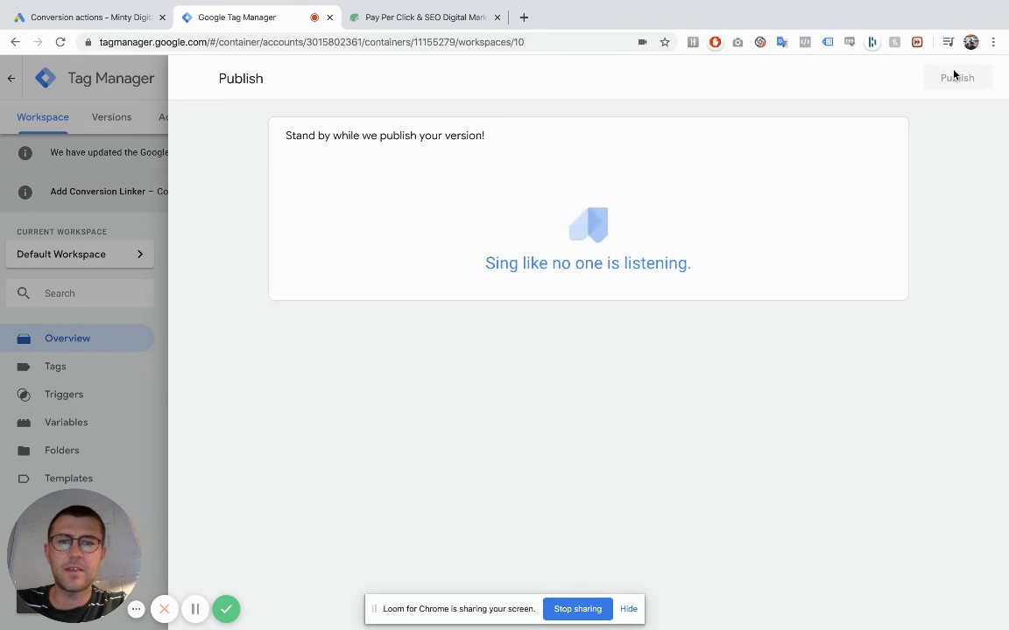